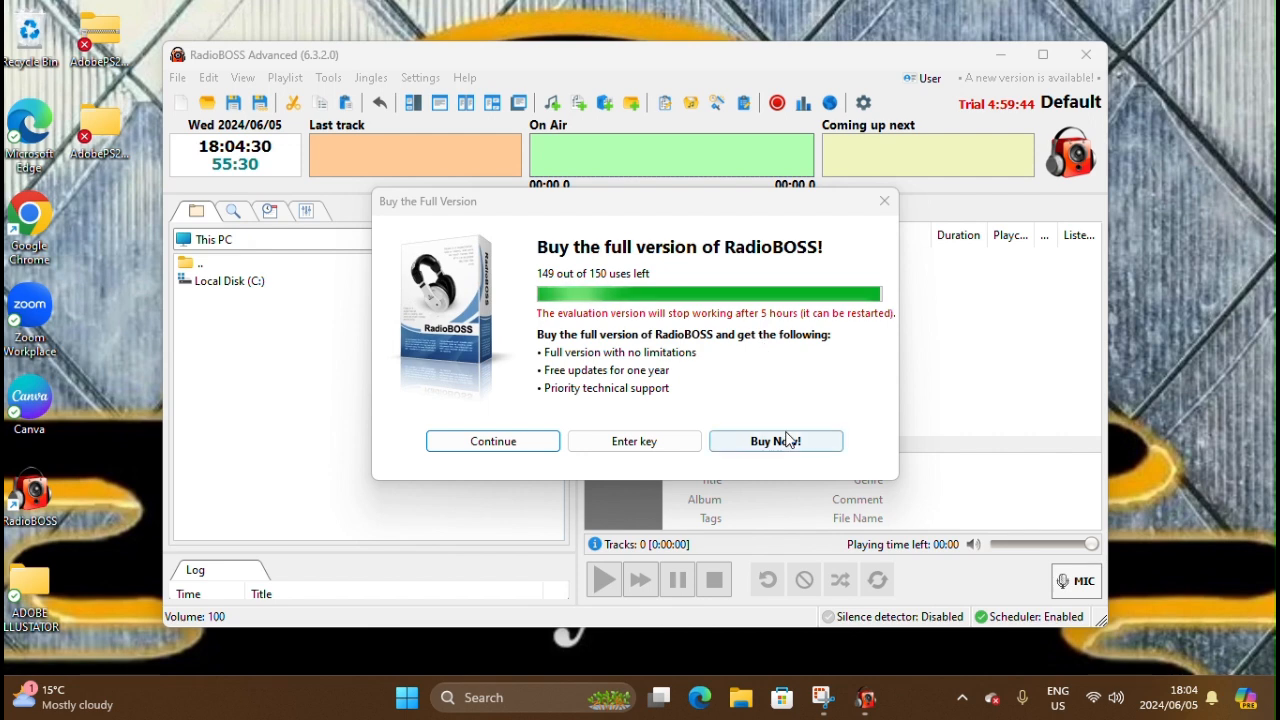
Continue with the evaluation version of RadioBOSS and maximize its main window
left_click(529, 448)
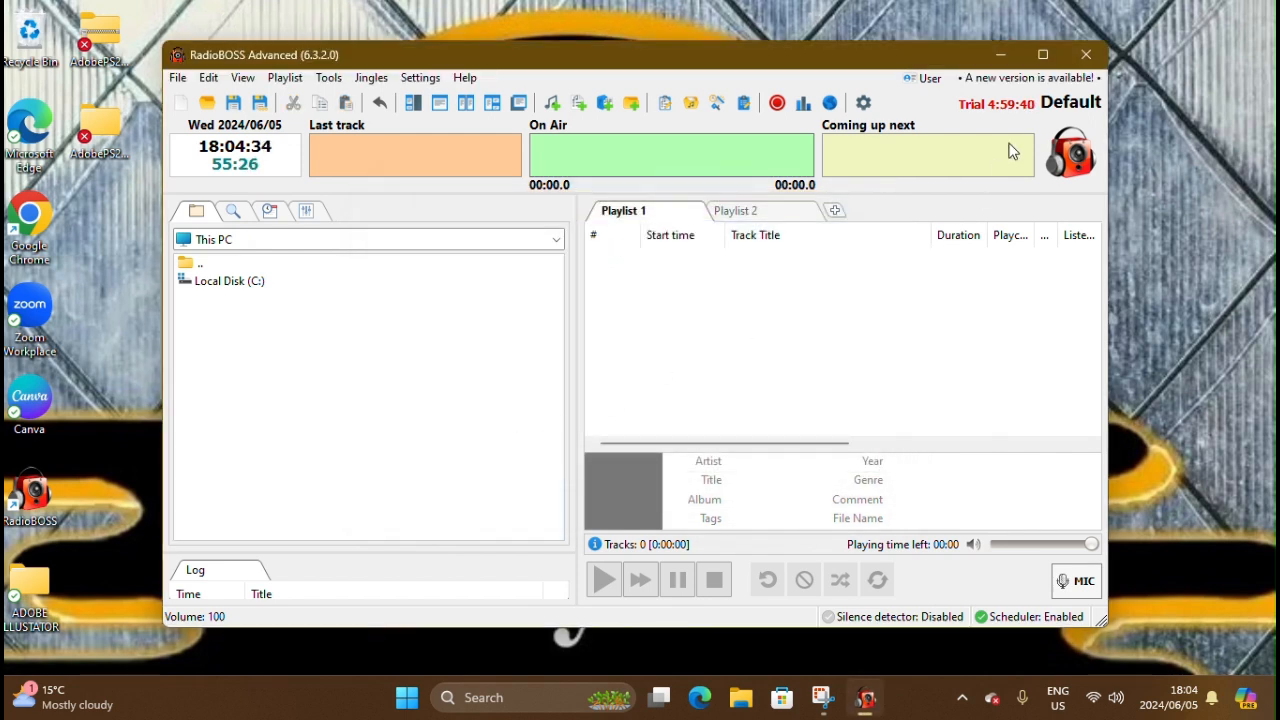
left_click(1042, 55)
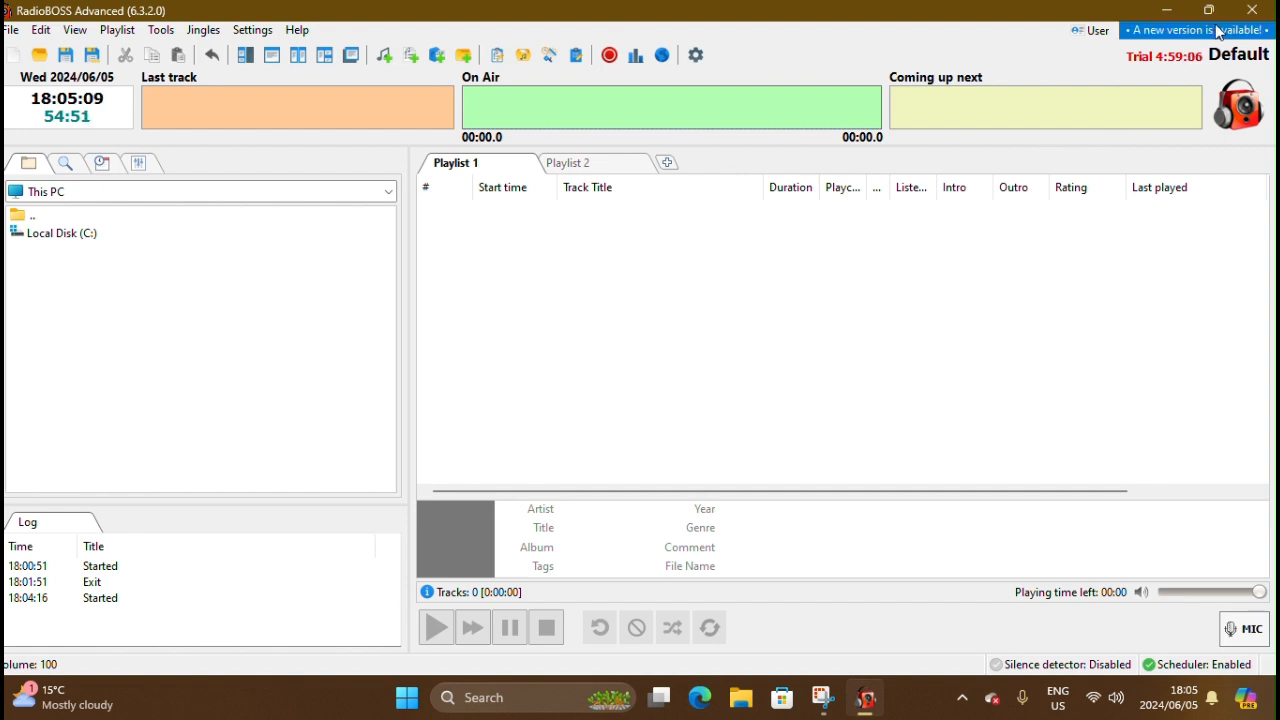
Check the details of the available RadioBOSS update and dismiss them without installing it
left_click(1218, 32)
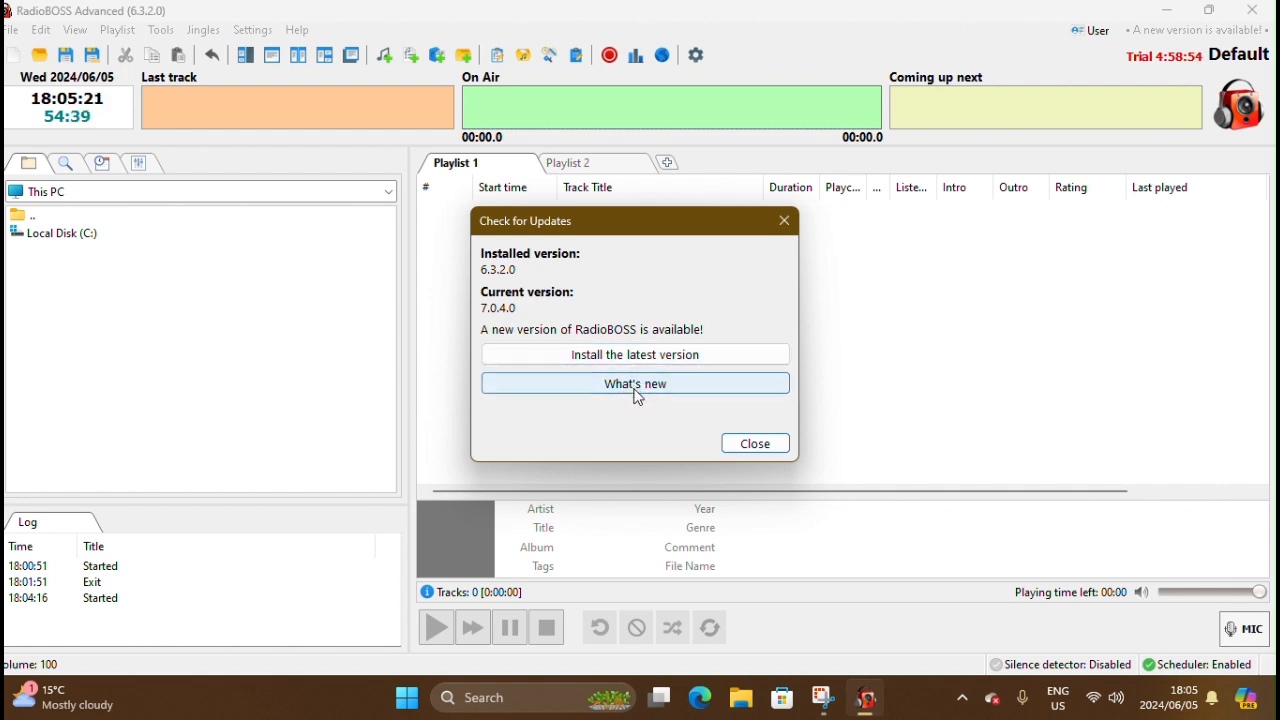
left_click(789, 222)
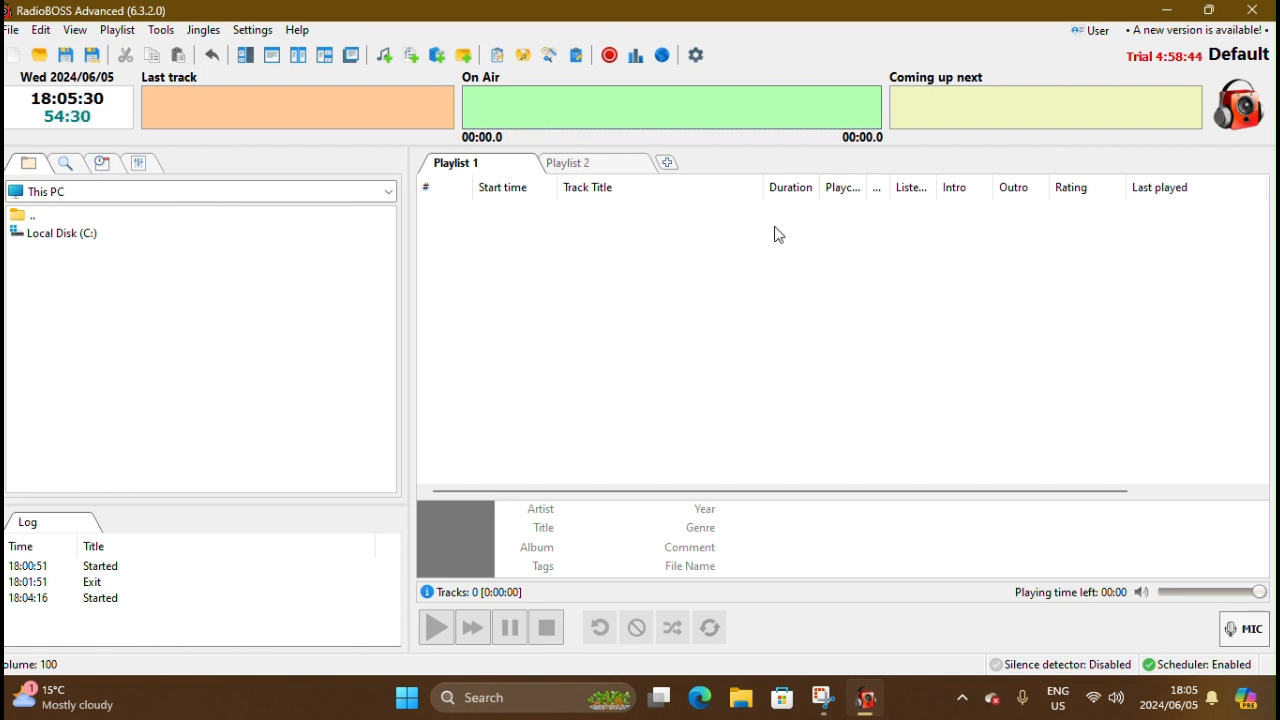
Examine the jingle assignment slots and their volume and fade settings, leaving them unassigned
left_click(201, 31)
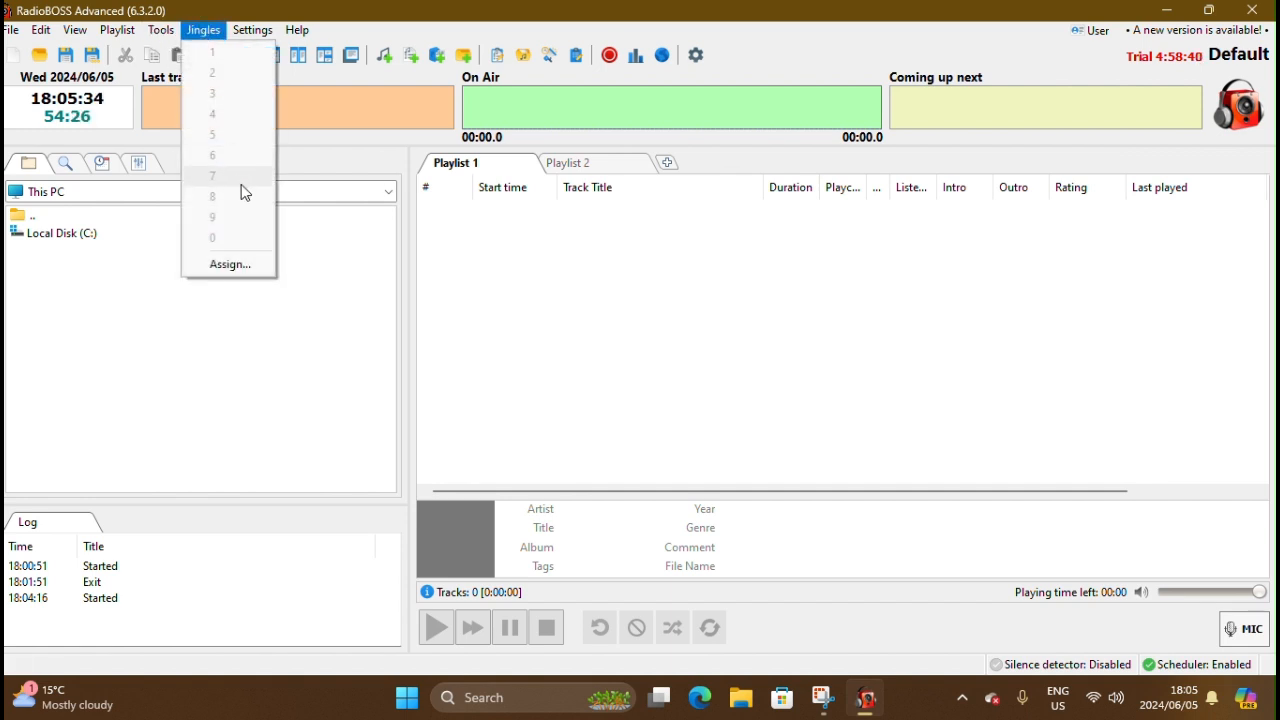
left_click(260, 265)
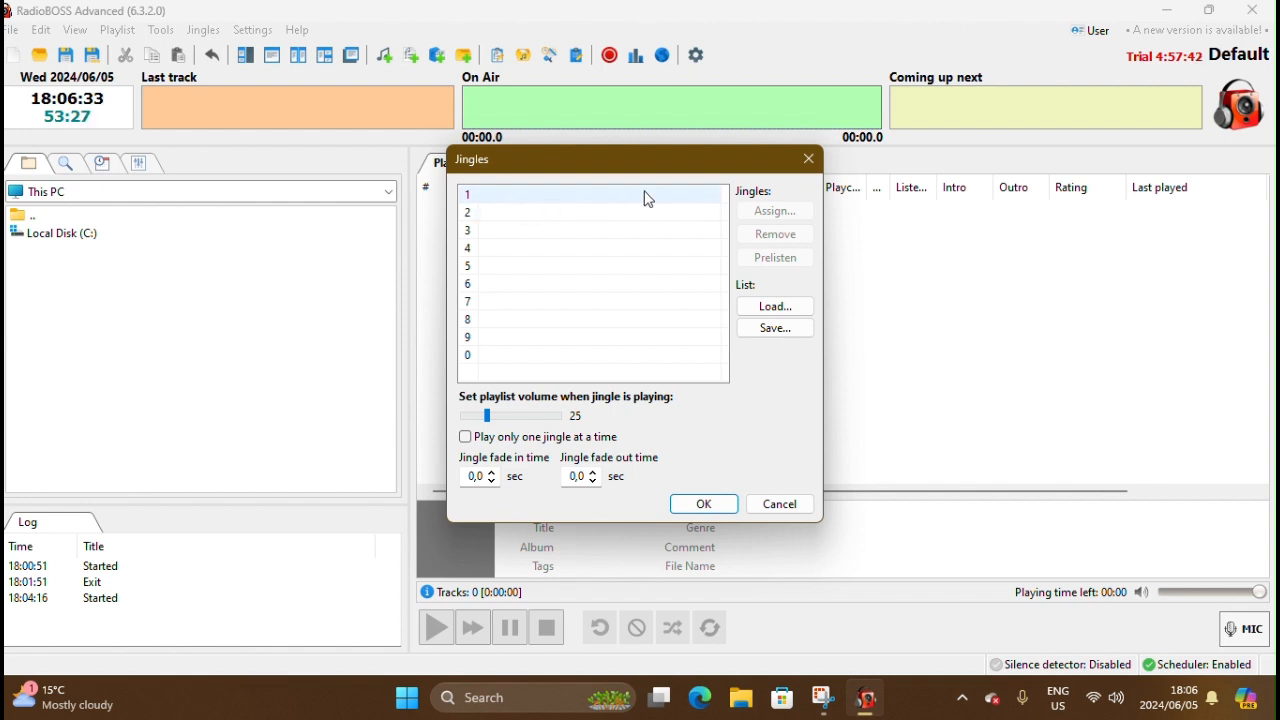
left_click(809, 161)
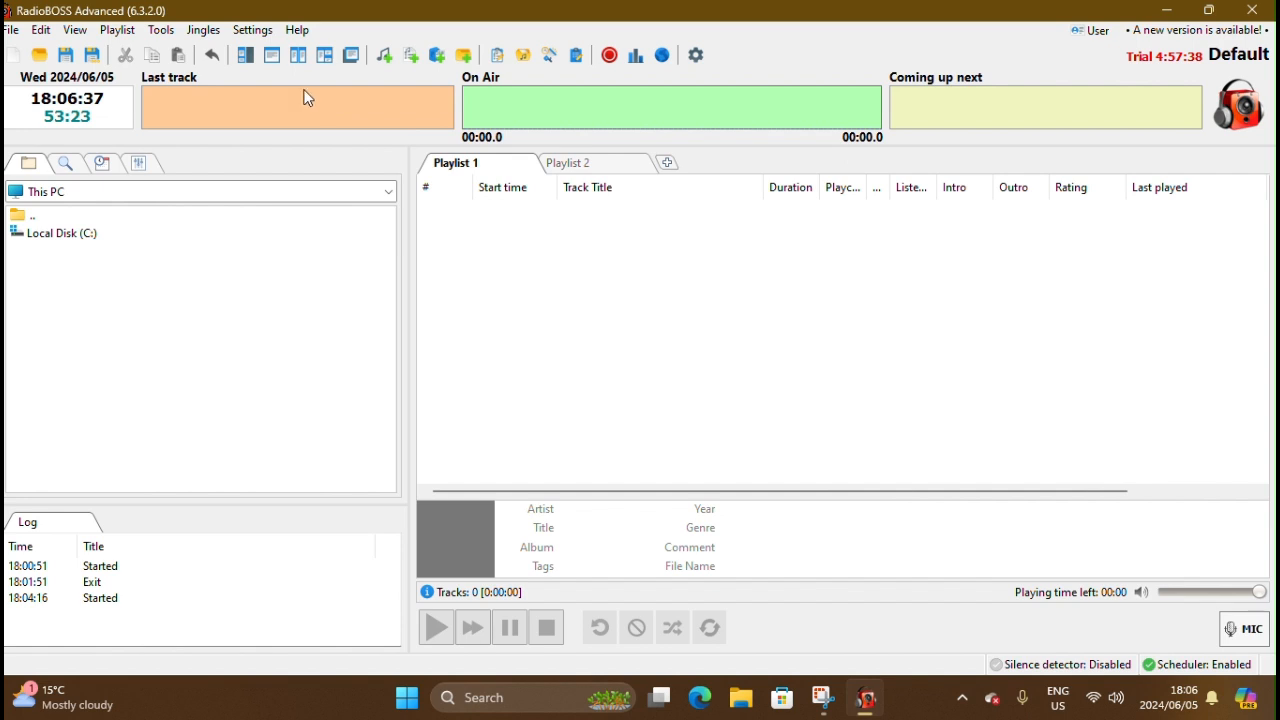
Review the General and Input pages of the program options, then close the options without changes
left_click(263, 35)
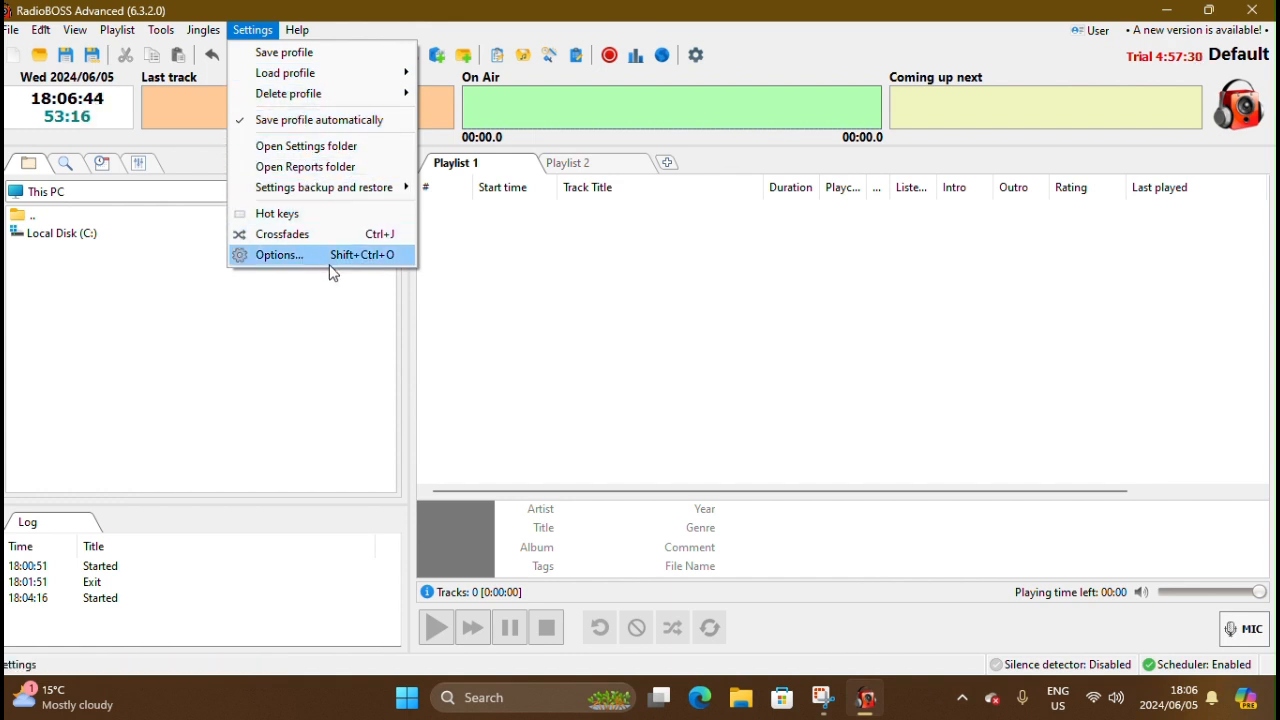
left_click(280, 255)
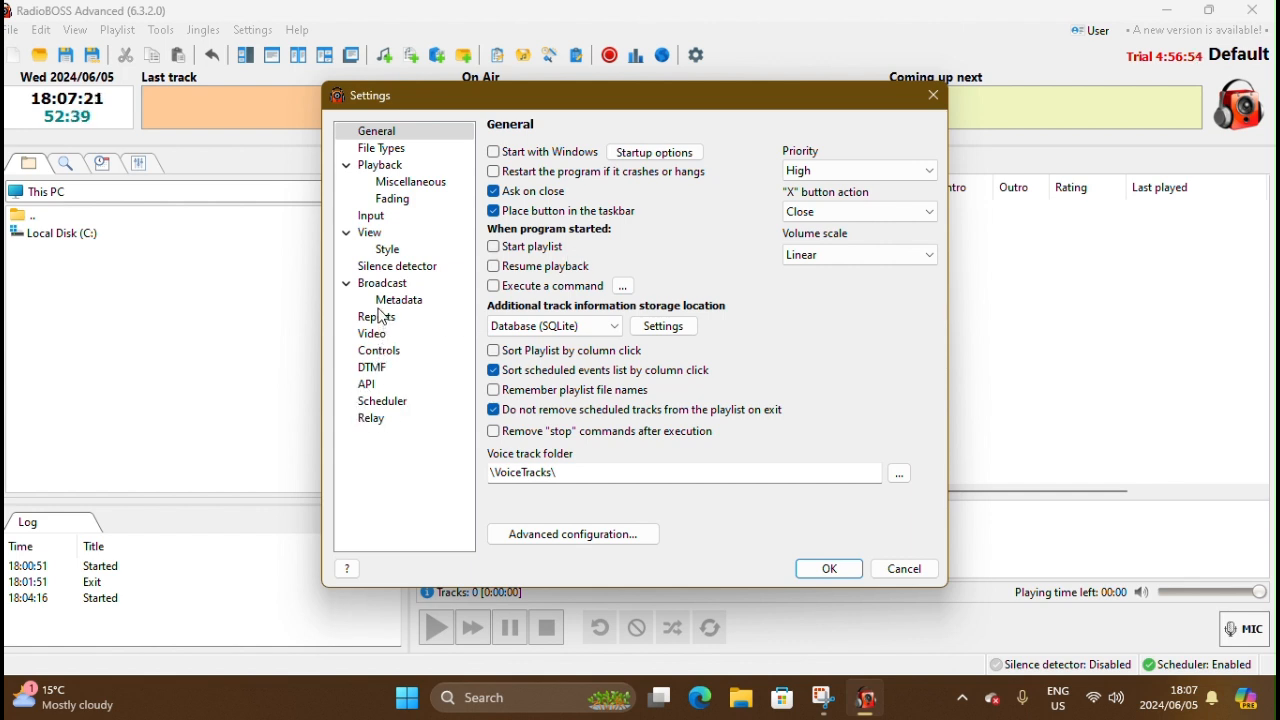
left_click(380, 220)
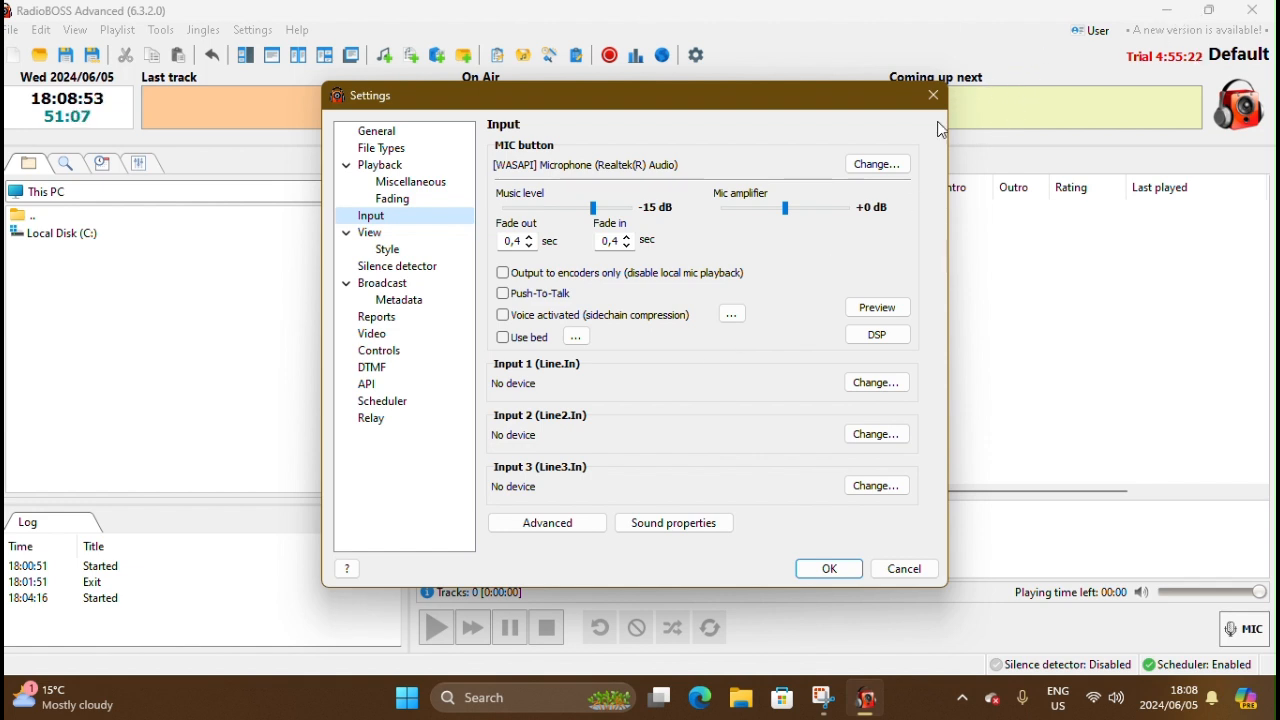
left_click(933, 96)
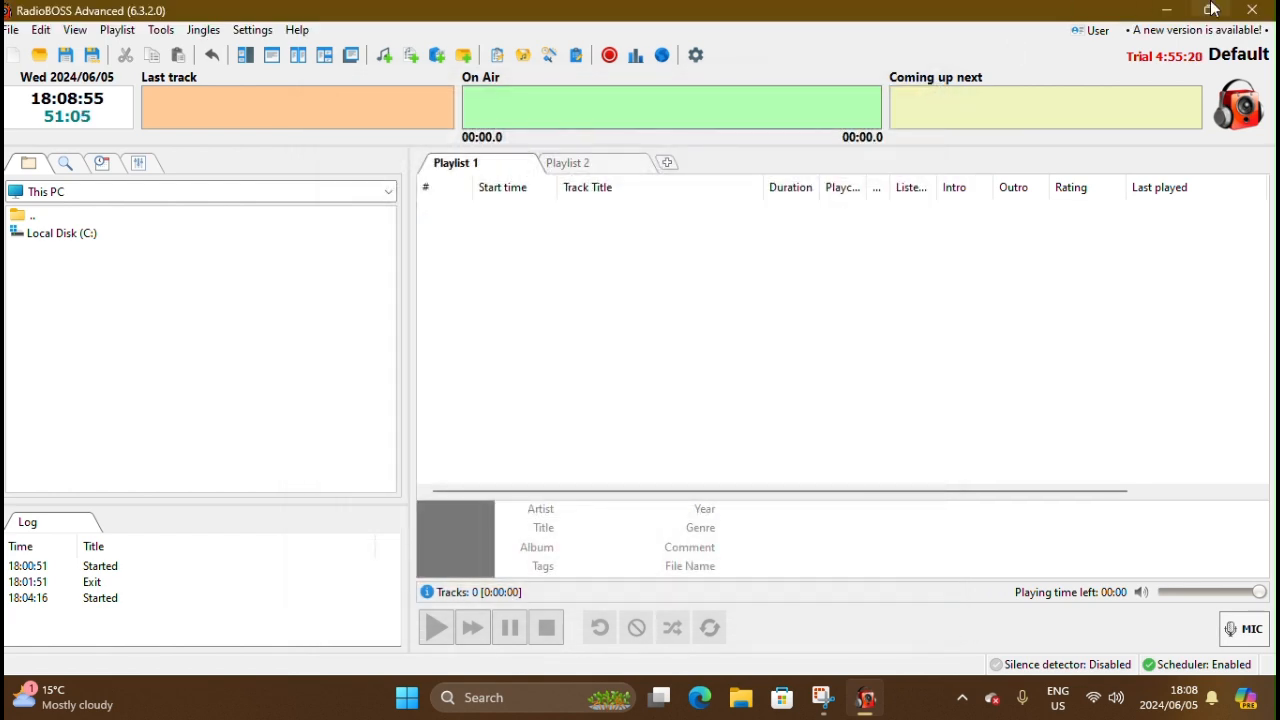
Minimize RadioBOSS and switch to Windows Settings
left_click(1176, 8)
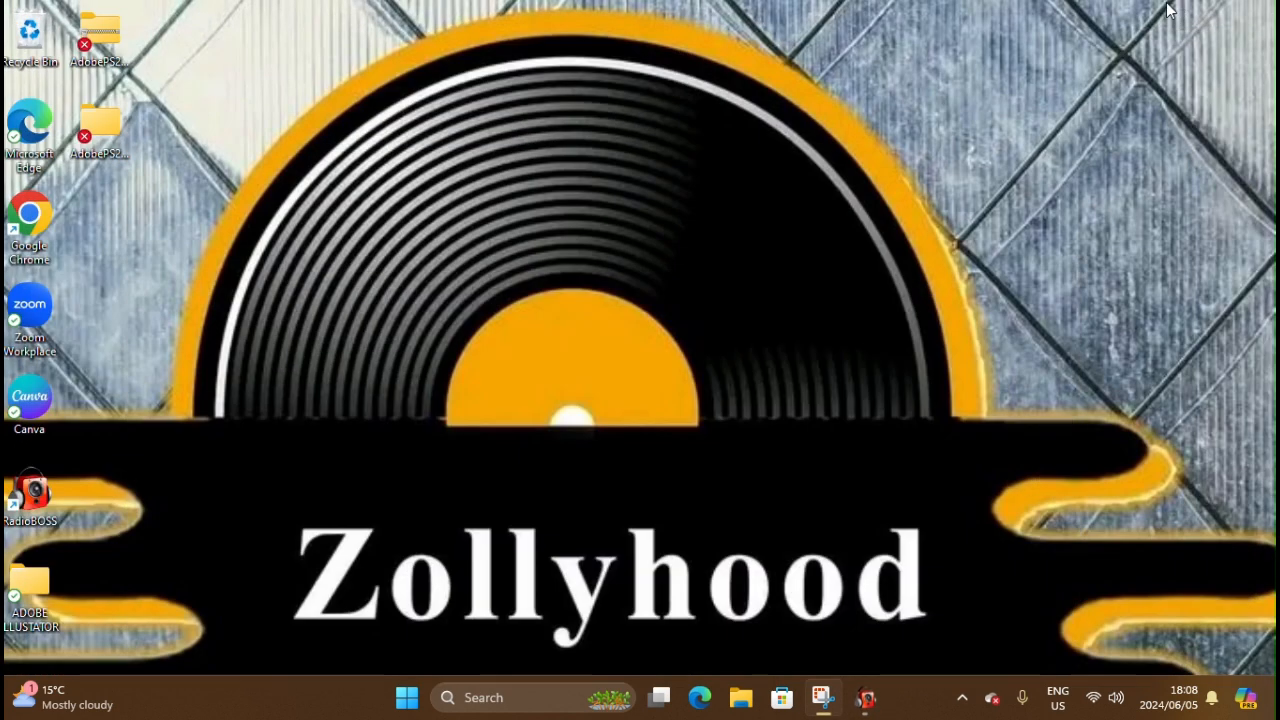
left_click(405, 700)
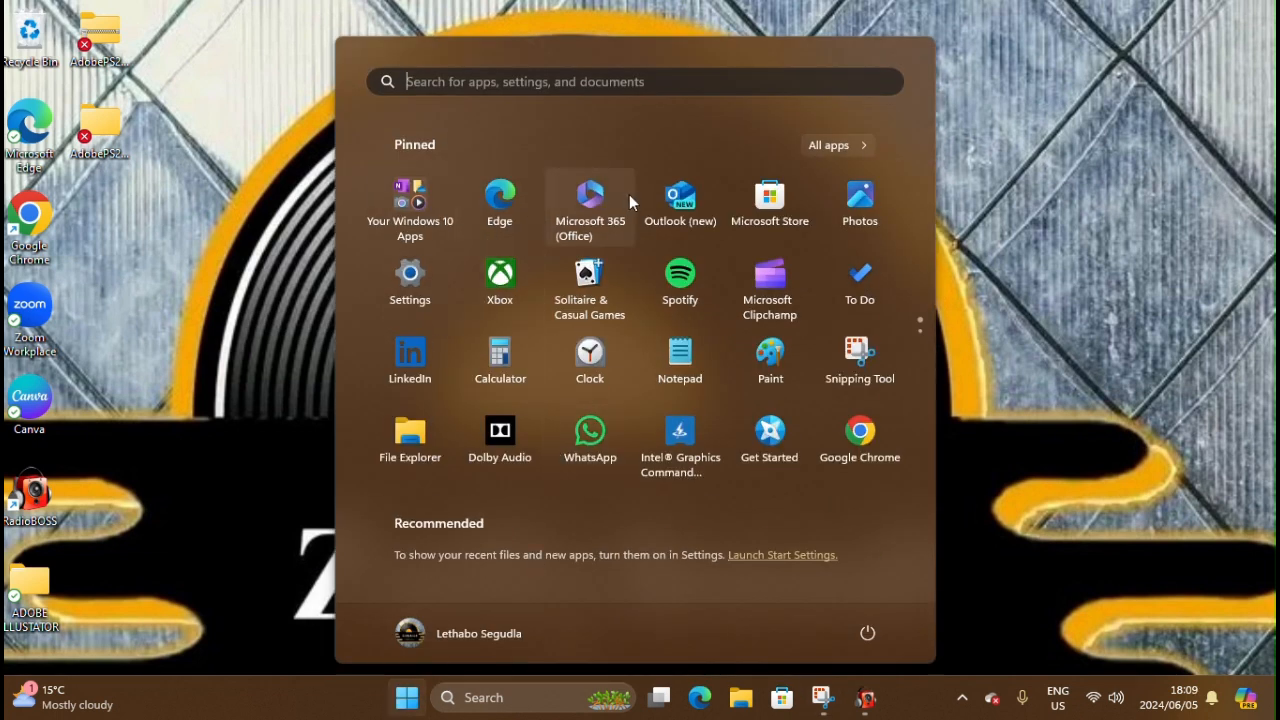
left_click(432, 276)
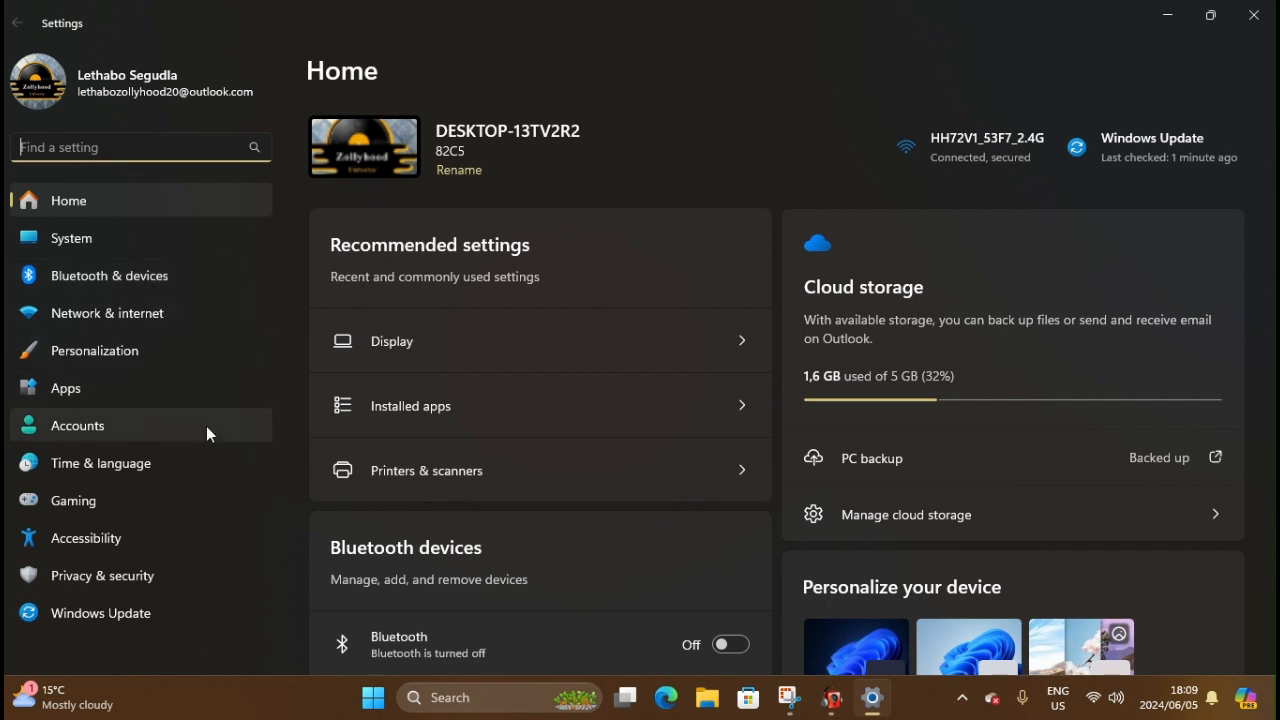
Find Narrator among the accessibility options and turn the screen reader on
left_click(223, 538)
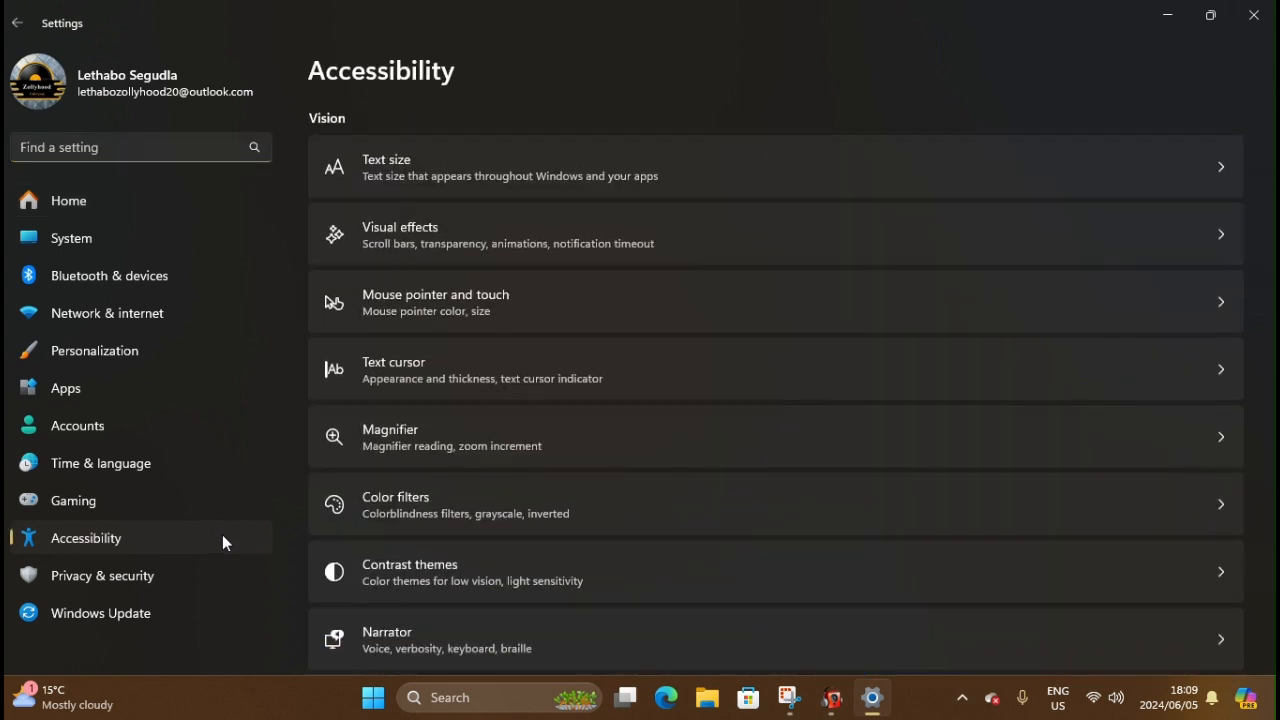
scroll(828, 162, "down", 5)
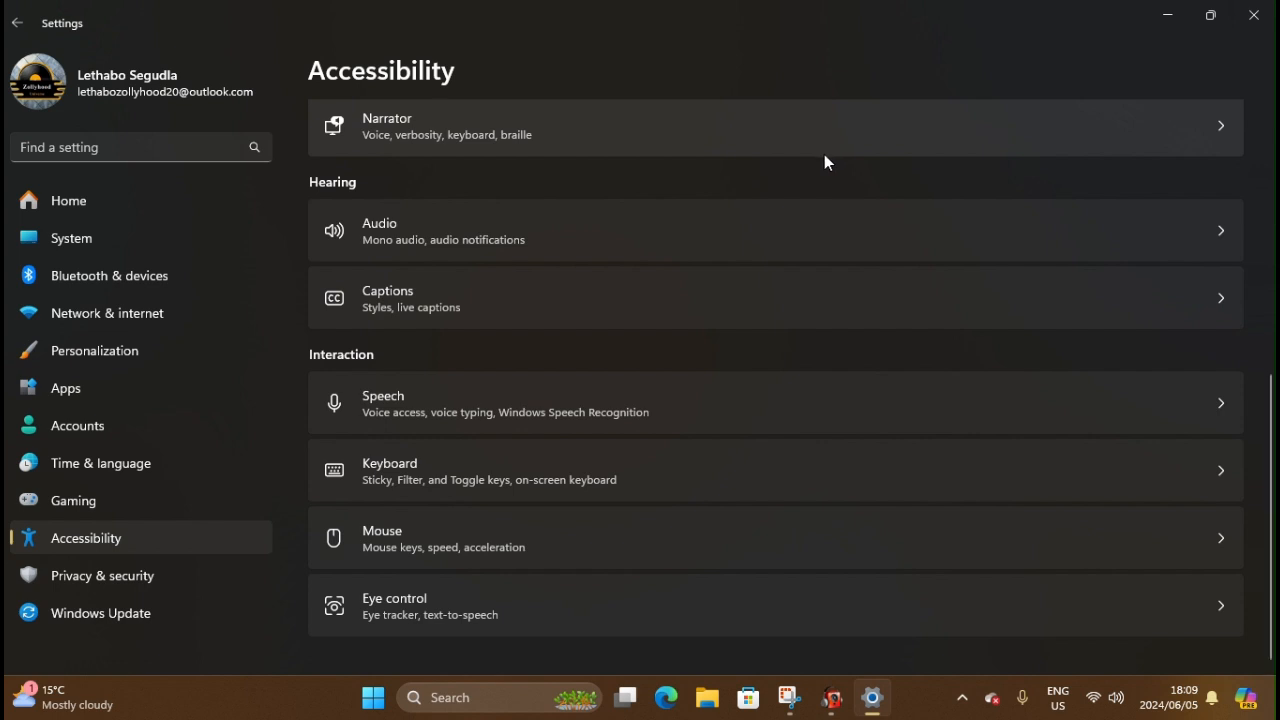
scroll(683, 455, "up", 3)
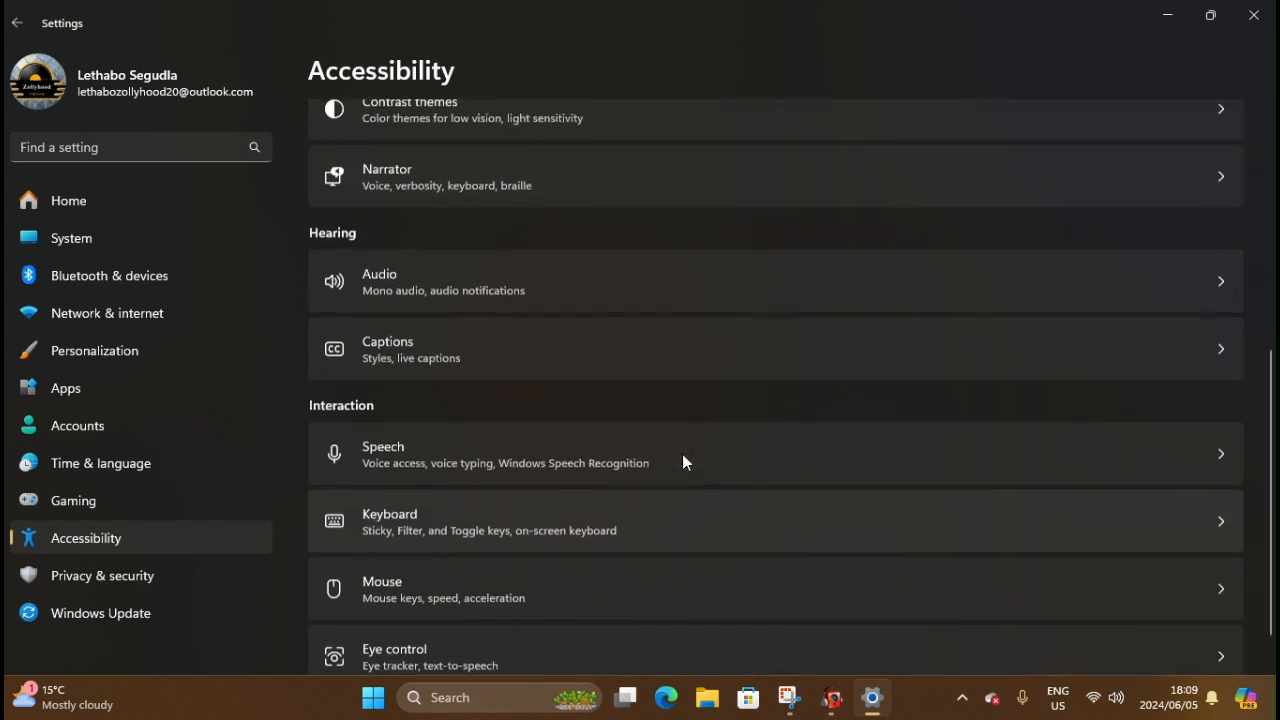
scroll(682, 454, "up", 1)
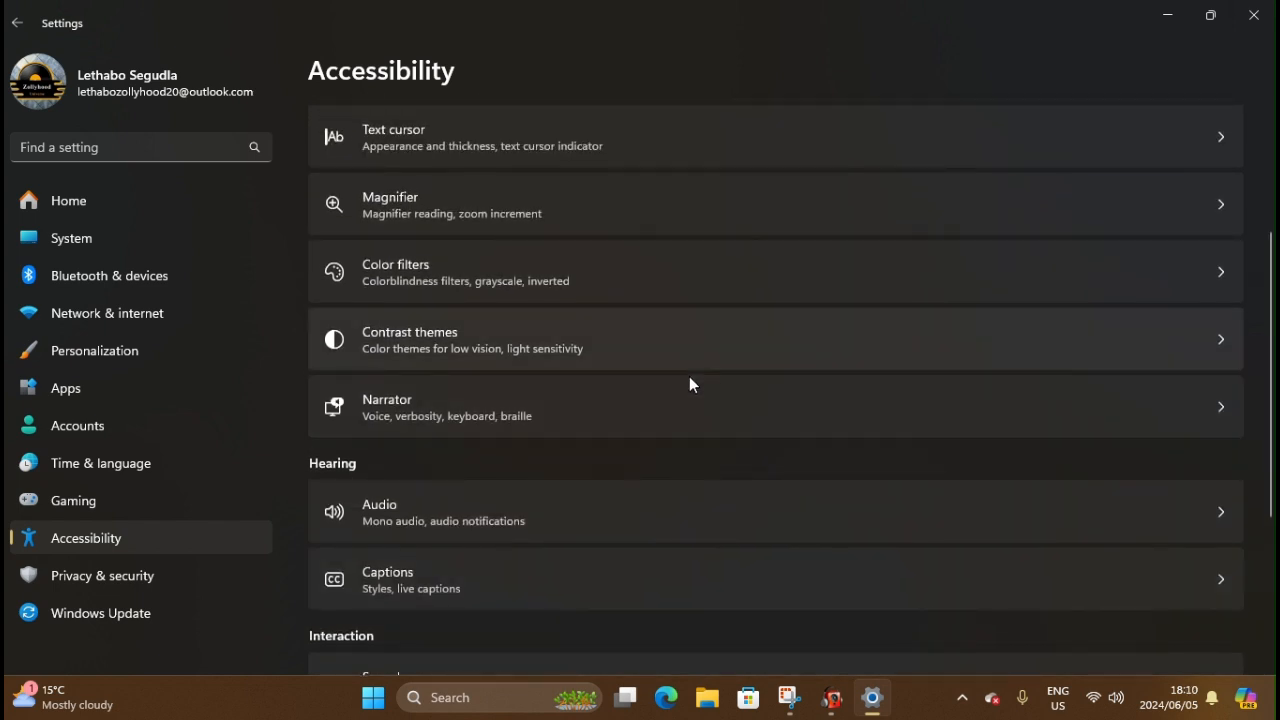
left_click(689, 400)
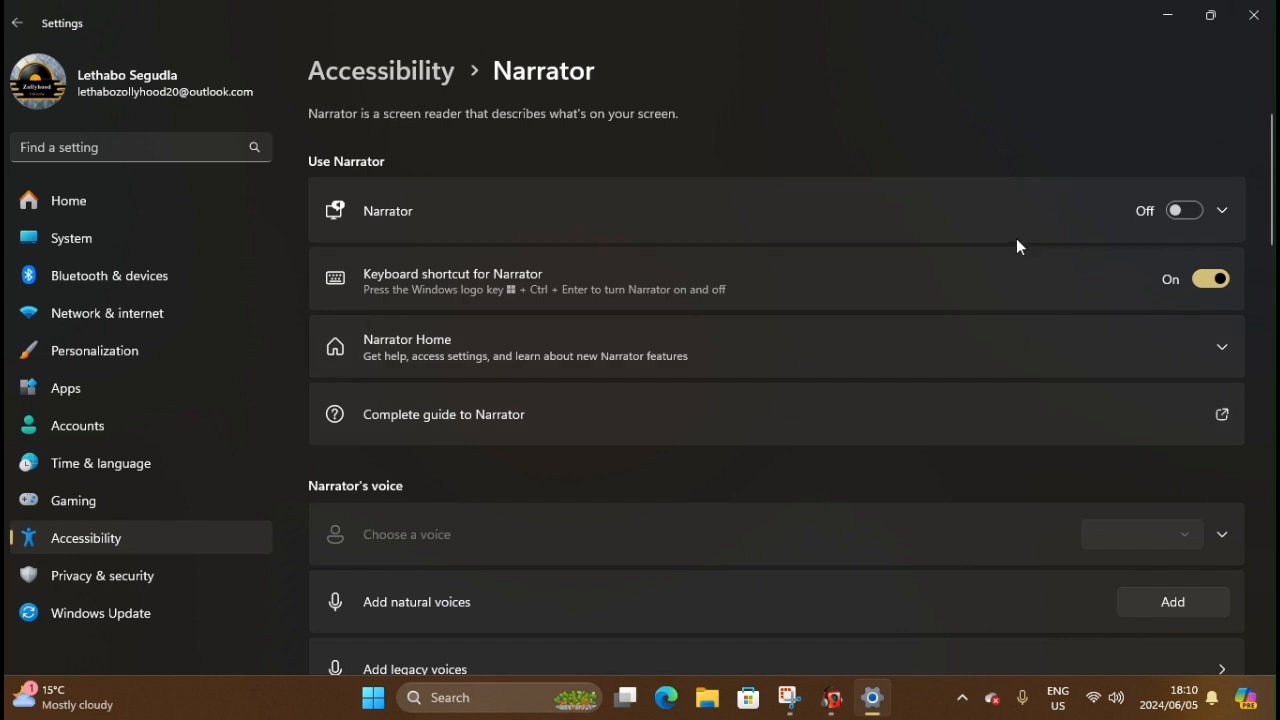
left_click(1185, 211)
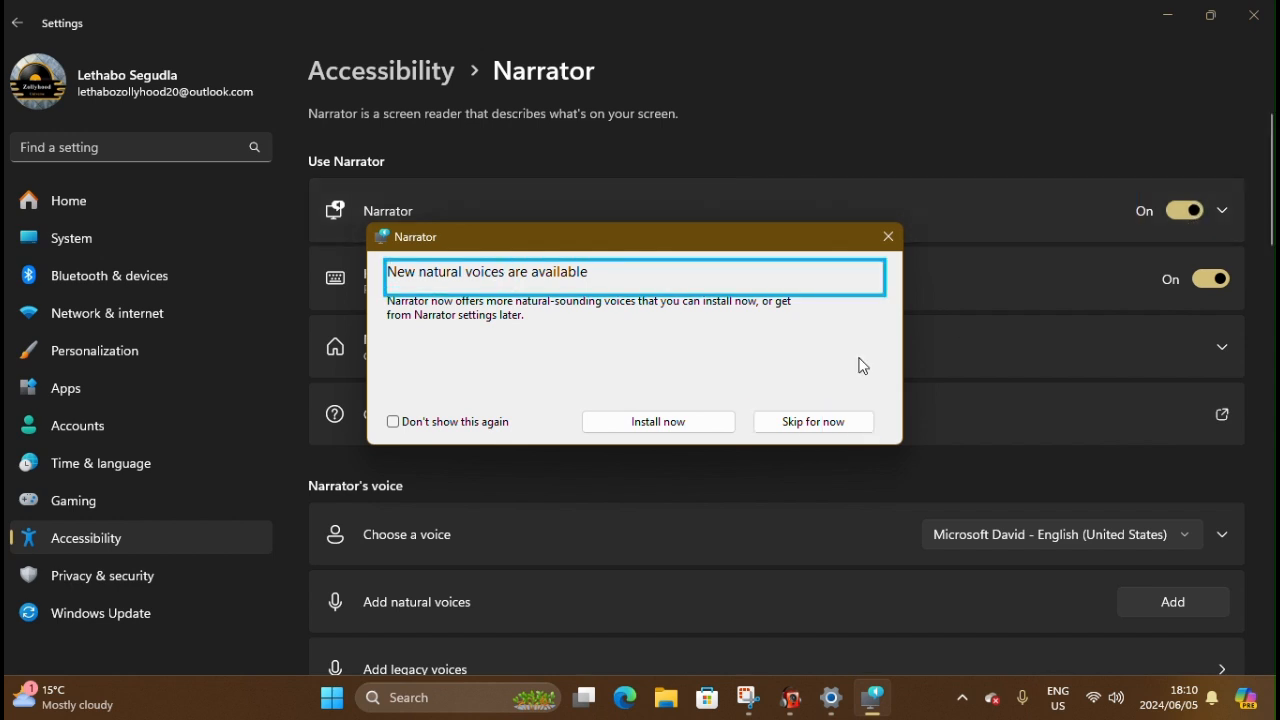
Skip installing the natural voices and minimize the Narrator Home and Windows Settings windows
left_click(810, 423)
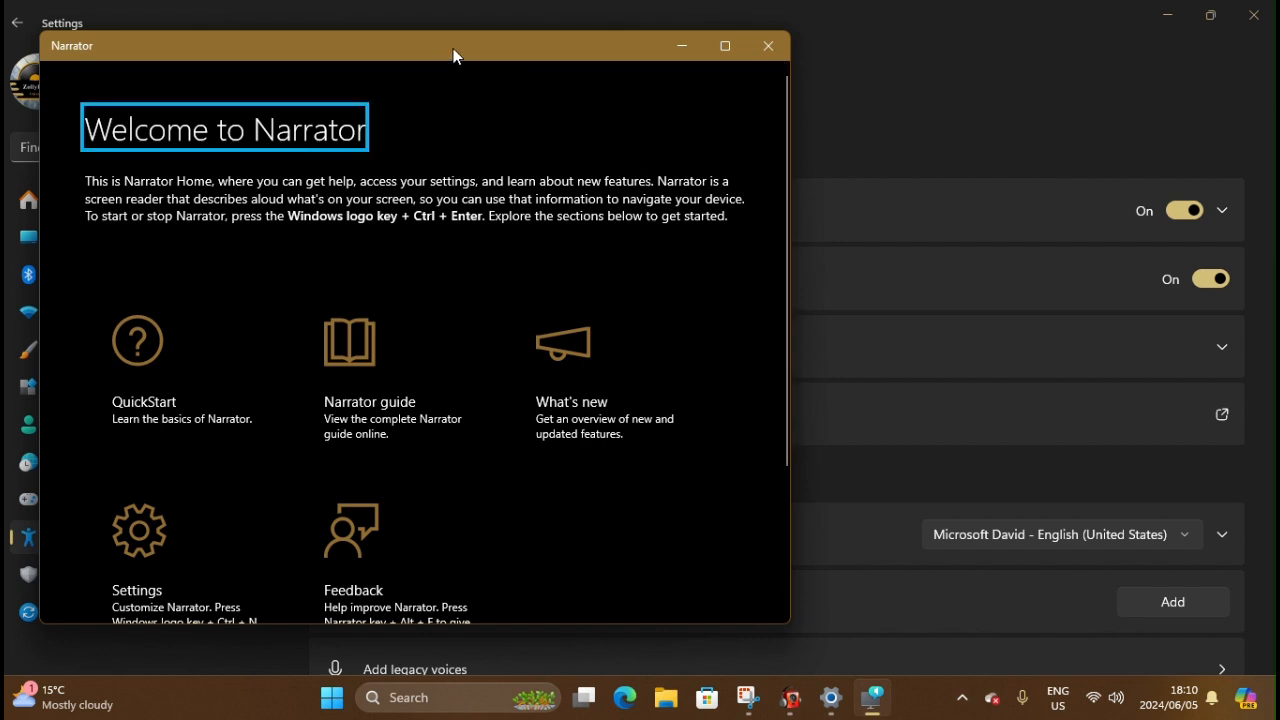
left_click_drag(451, 46, 759, 105)
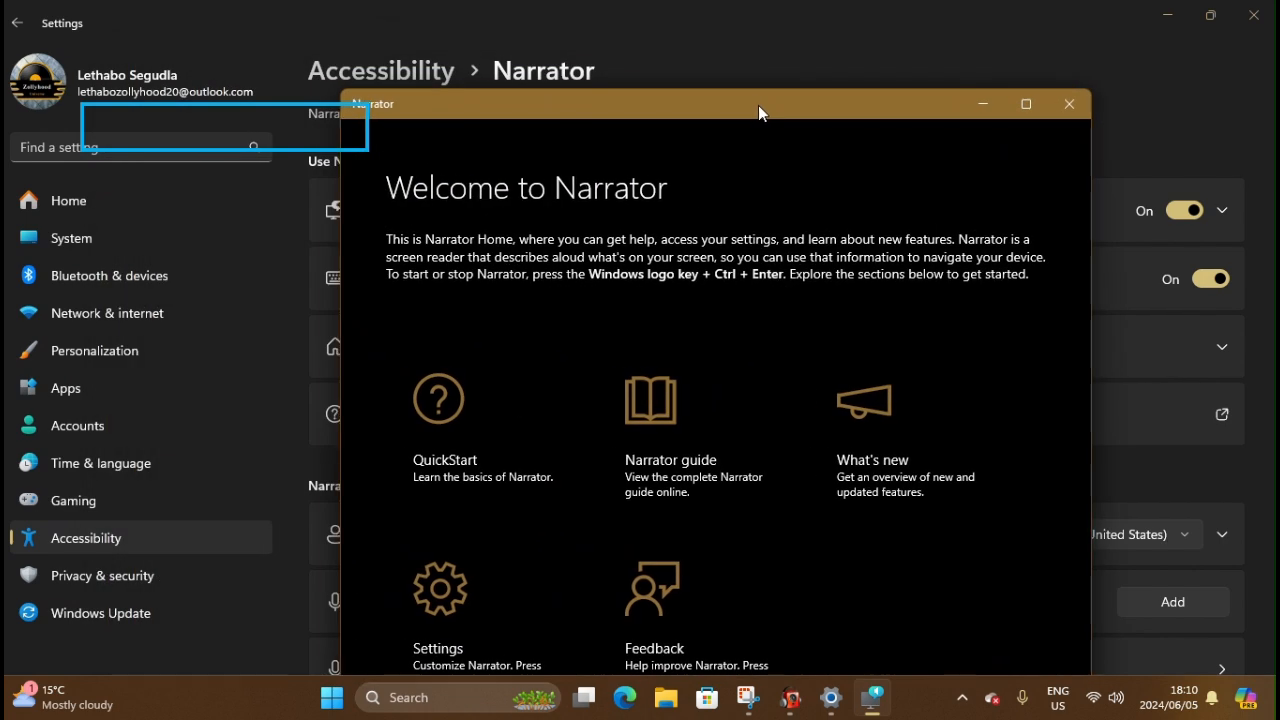
left_click(989, 104)
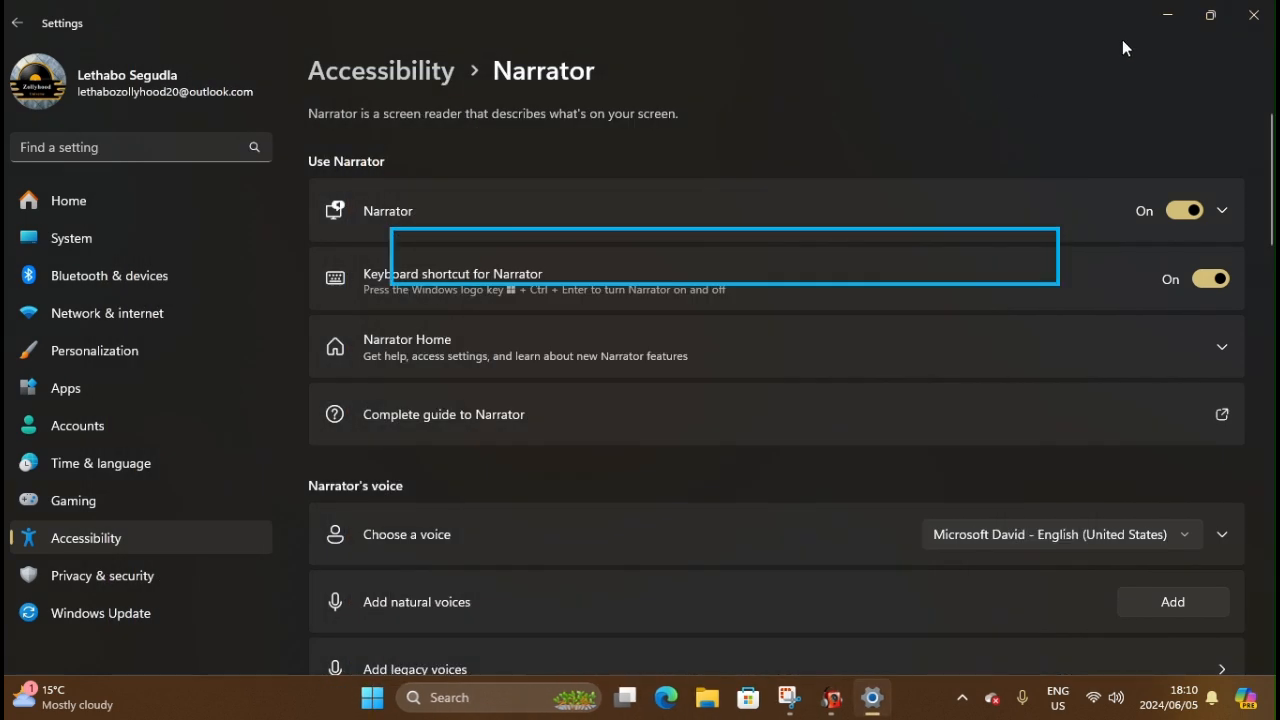
left_click(1168, 16)
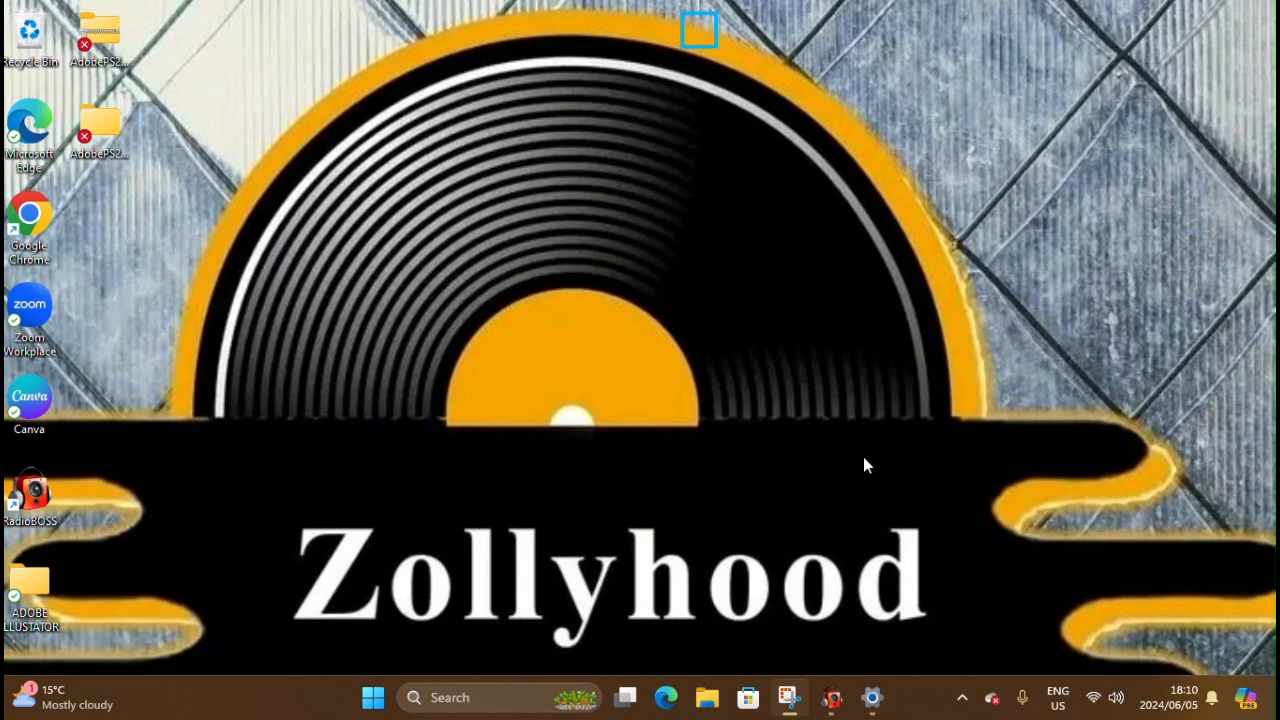
Switch back to RadioBOSS and step through its settings commands with Narrator to open the program options
left_click(833, 698)
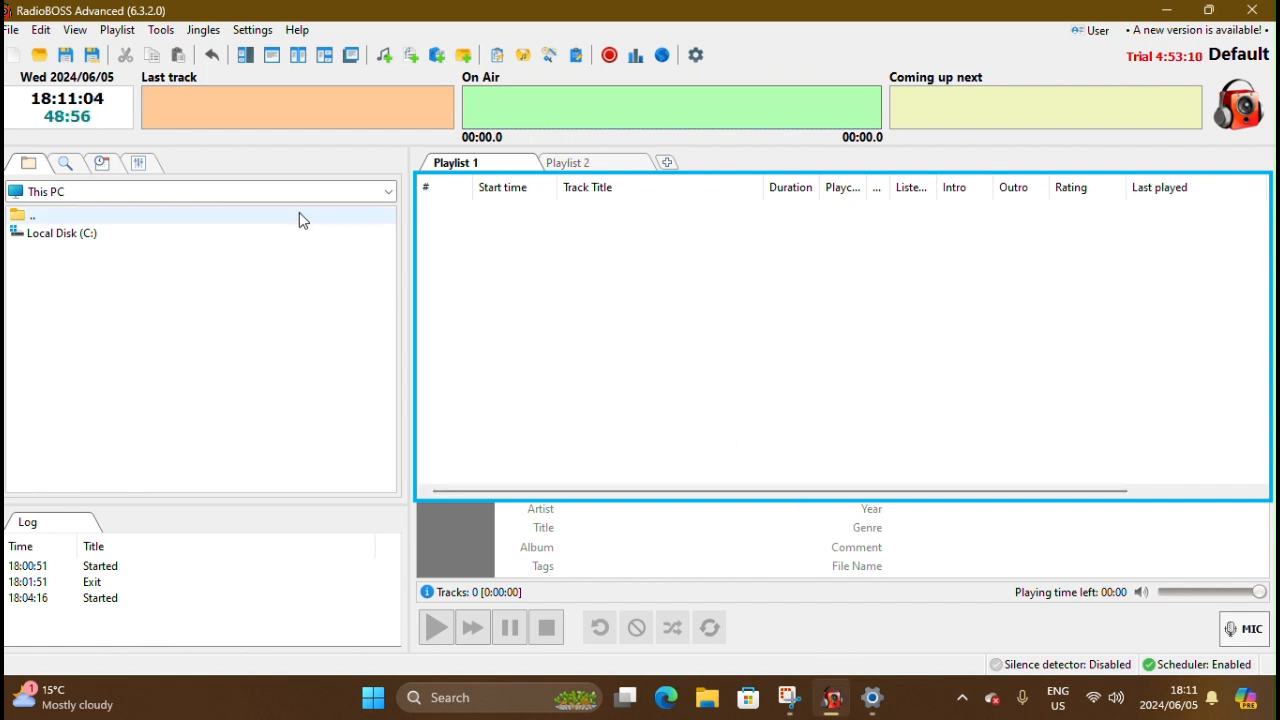
left_click(252, 30)
mouse_move(315, 95)
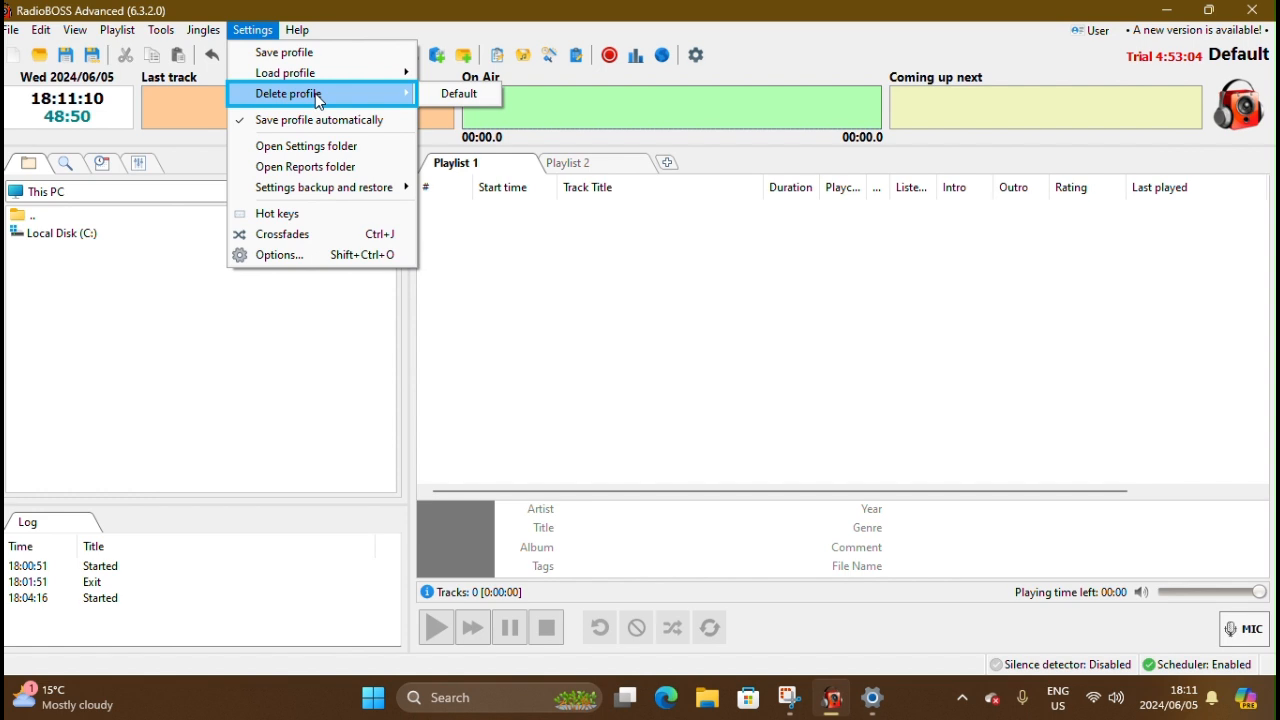
key("Right")
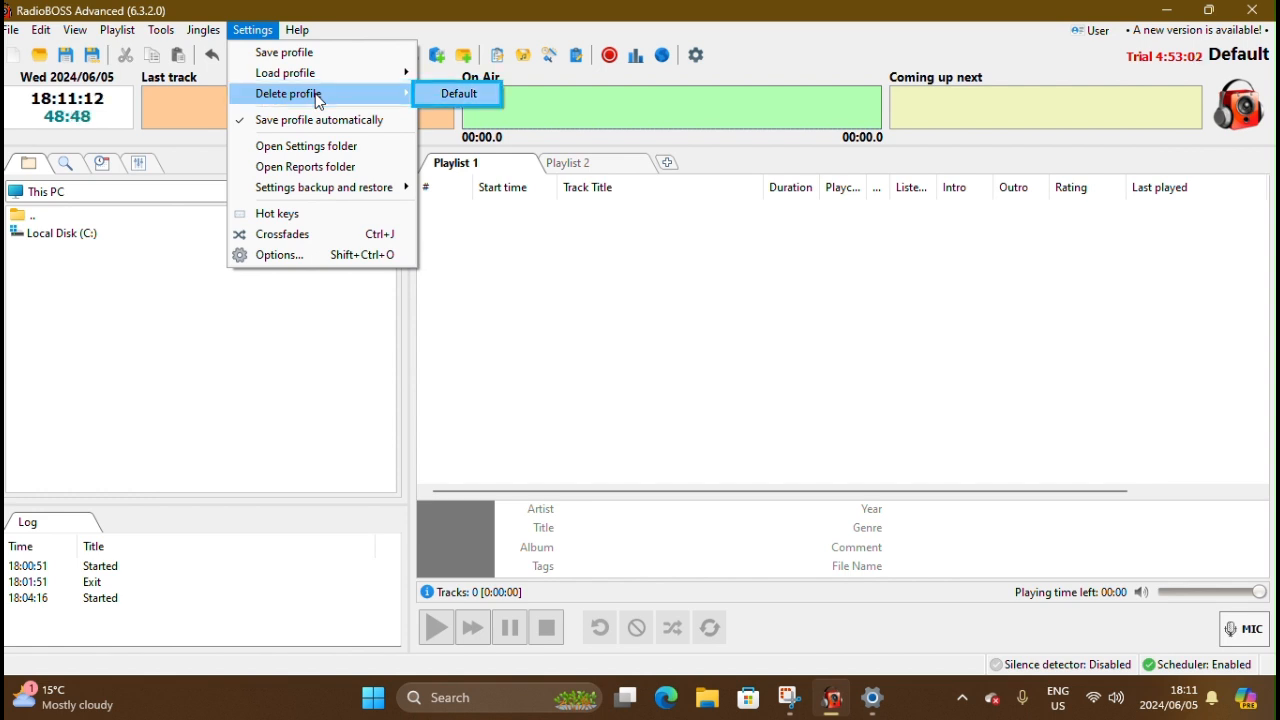
key("Left")
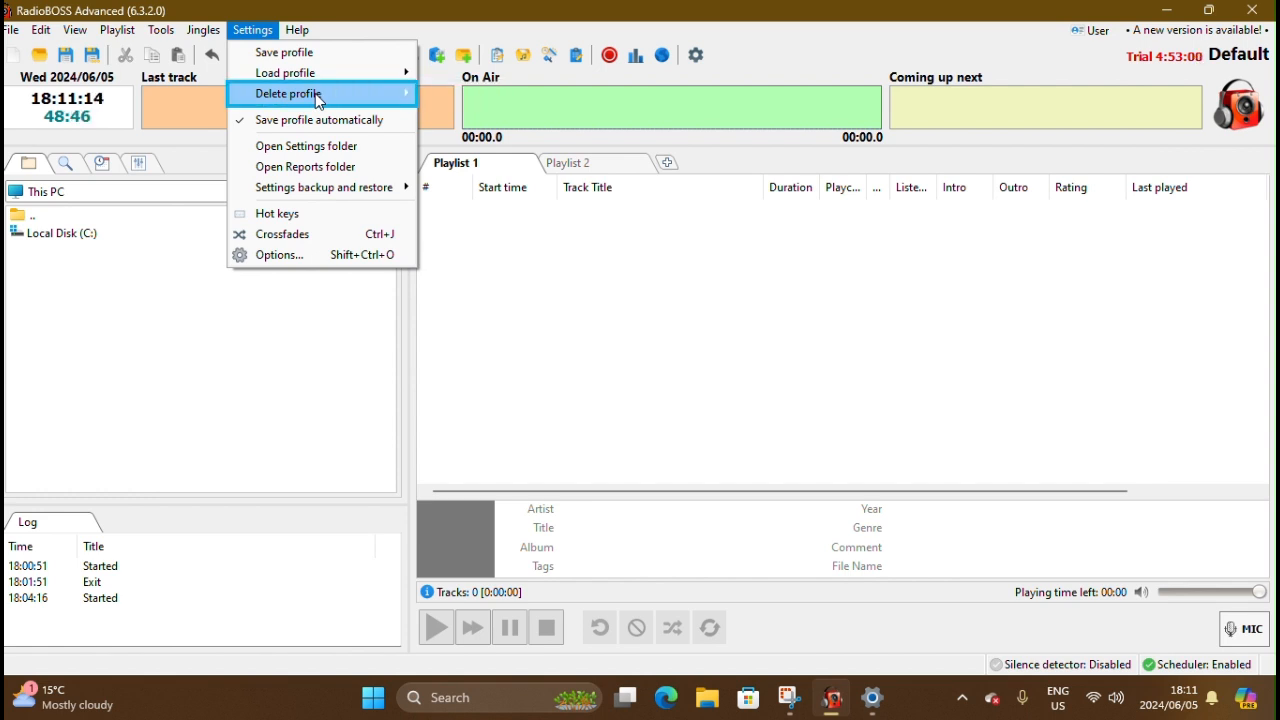
key("Down")
key("Down")
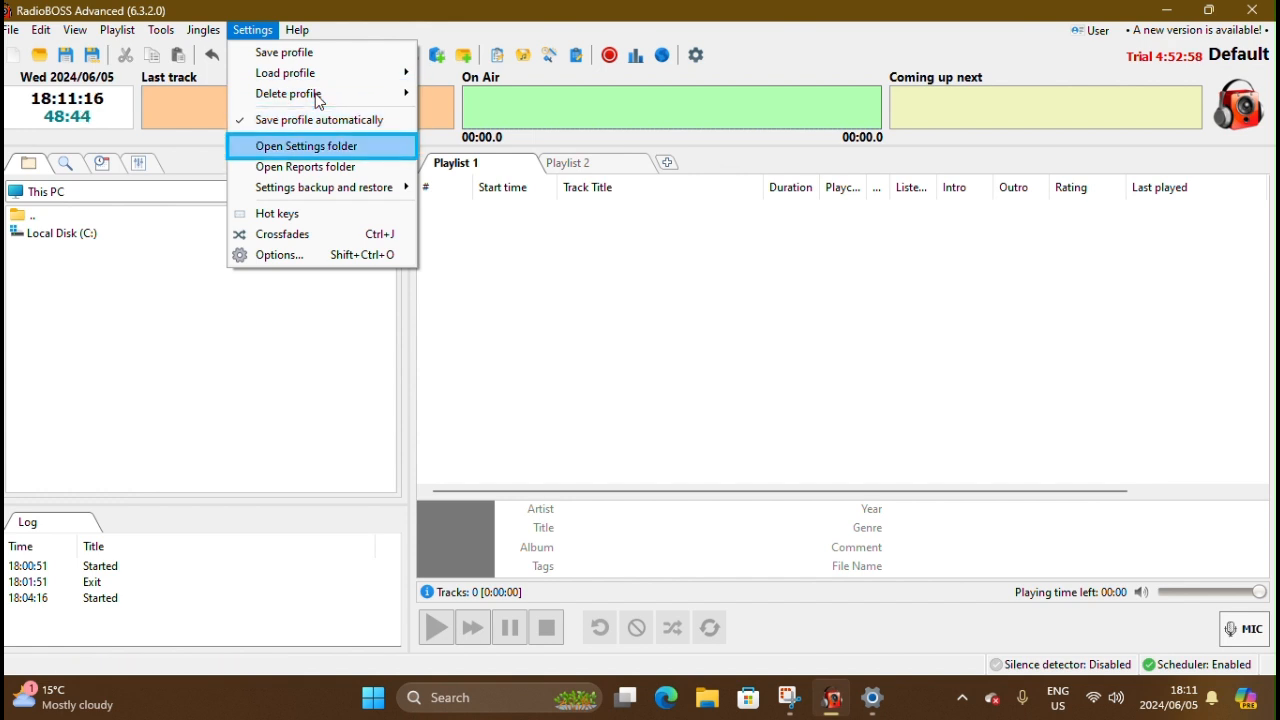
key("Down")
key("Down")
key("Down")
key("Down")
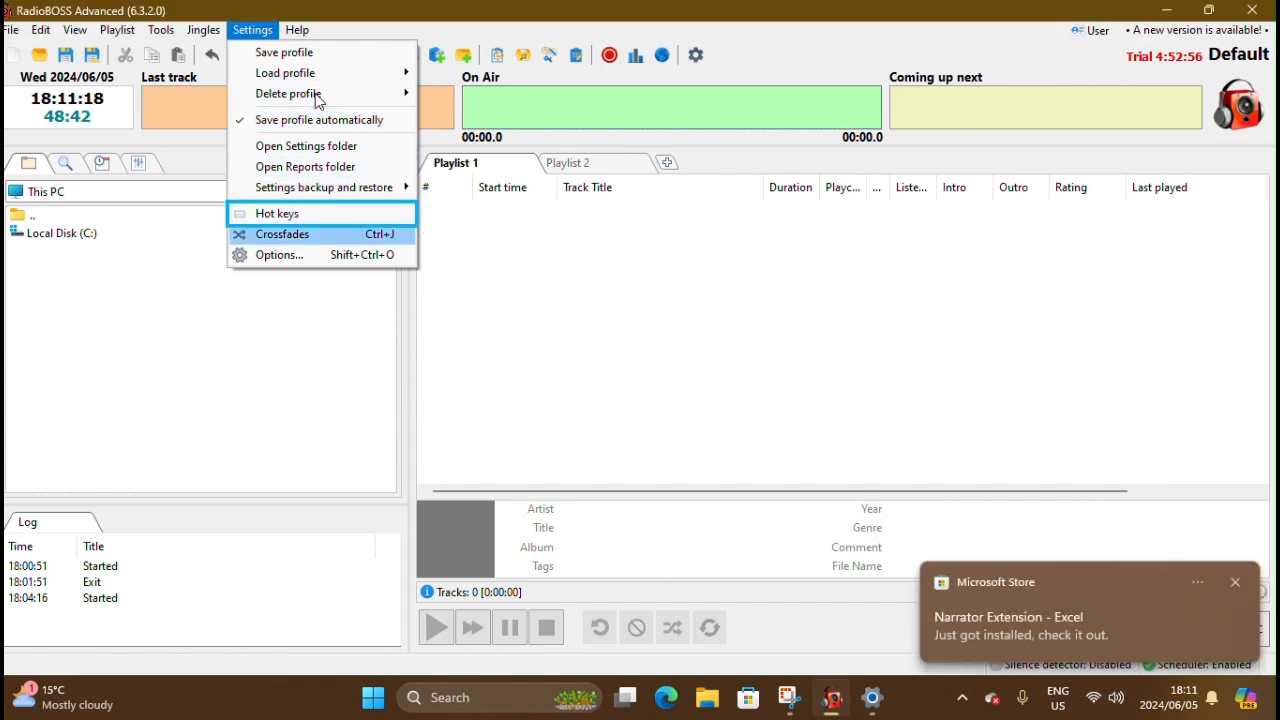
key("Down")
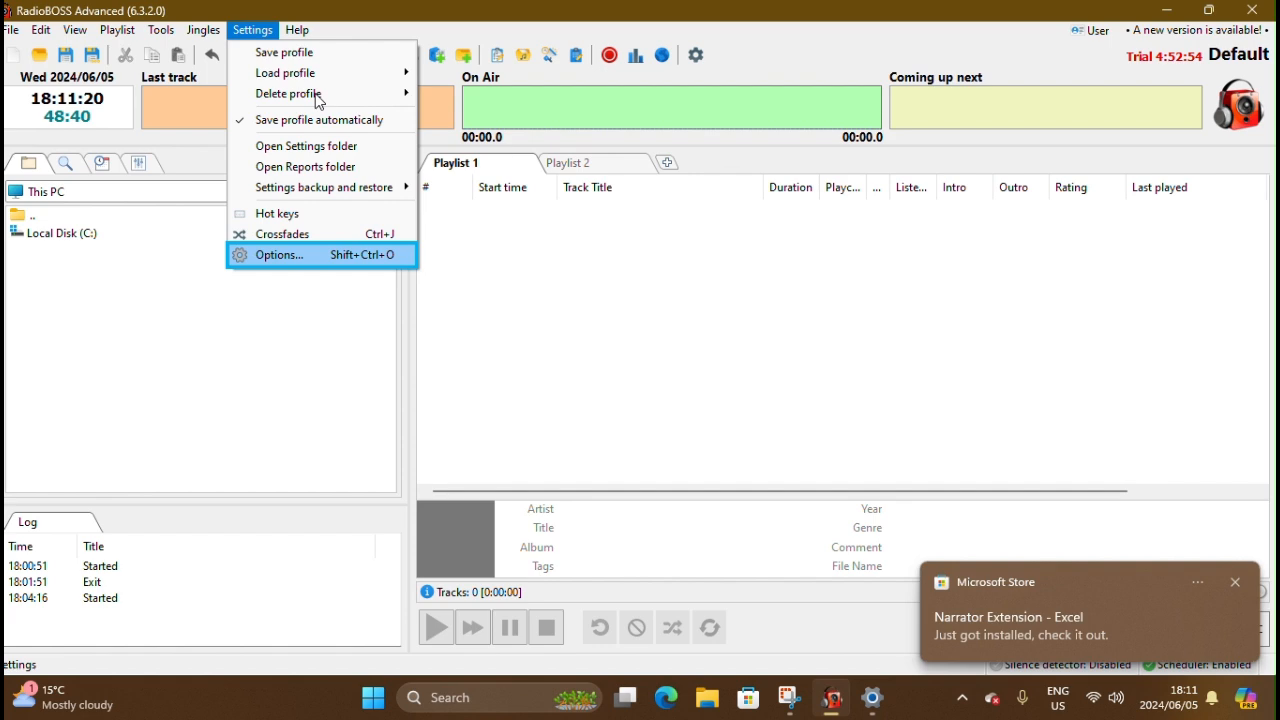
key("Return")
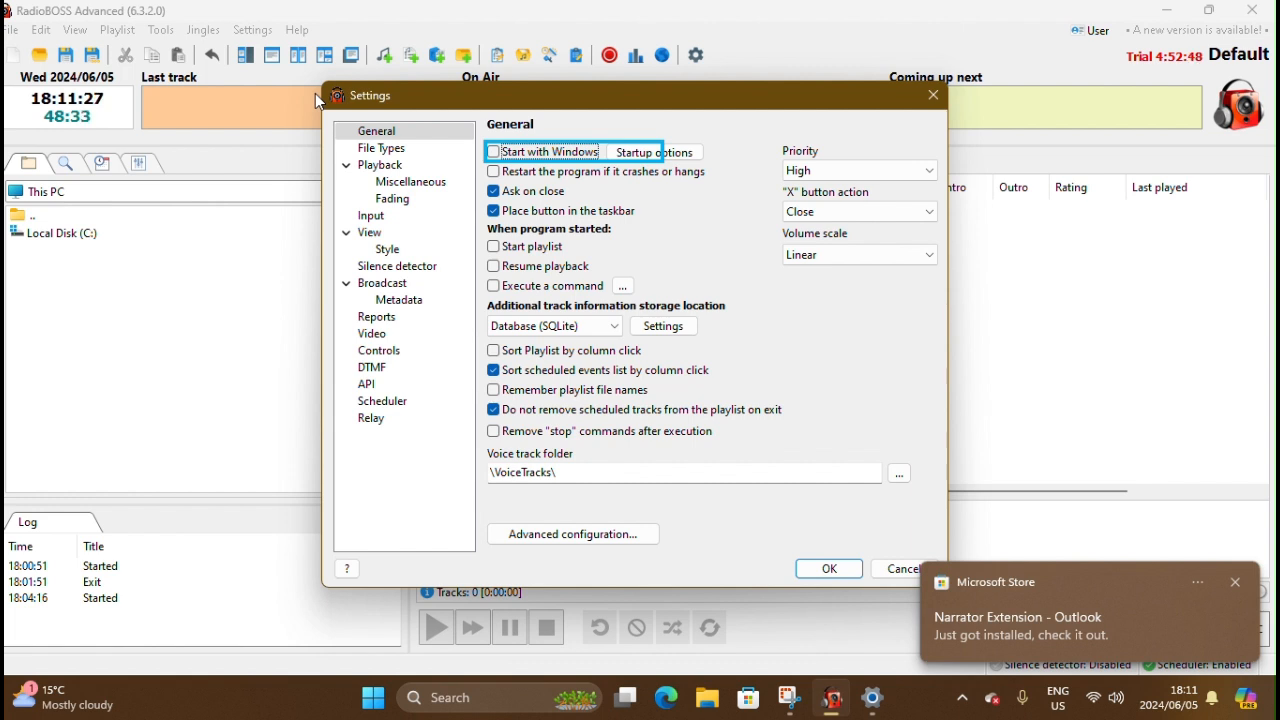
Step through the General and Input pages of the program options with Narrator and close the Settings dialog without applying changes
key("Tab")
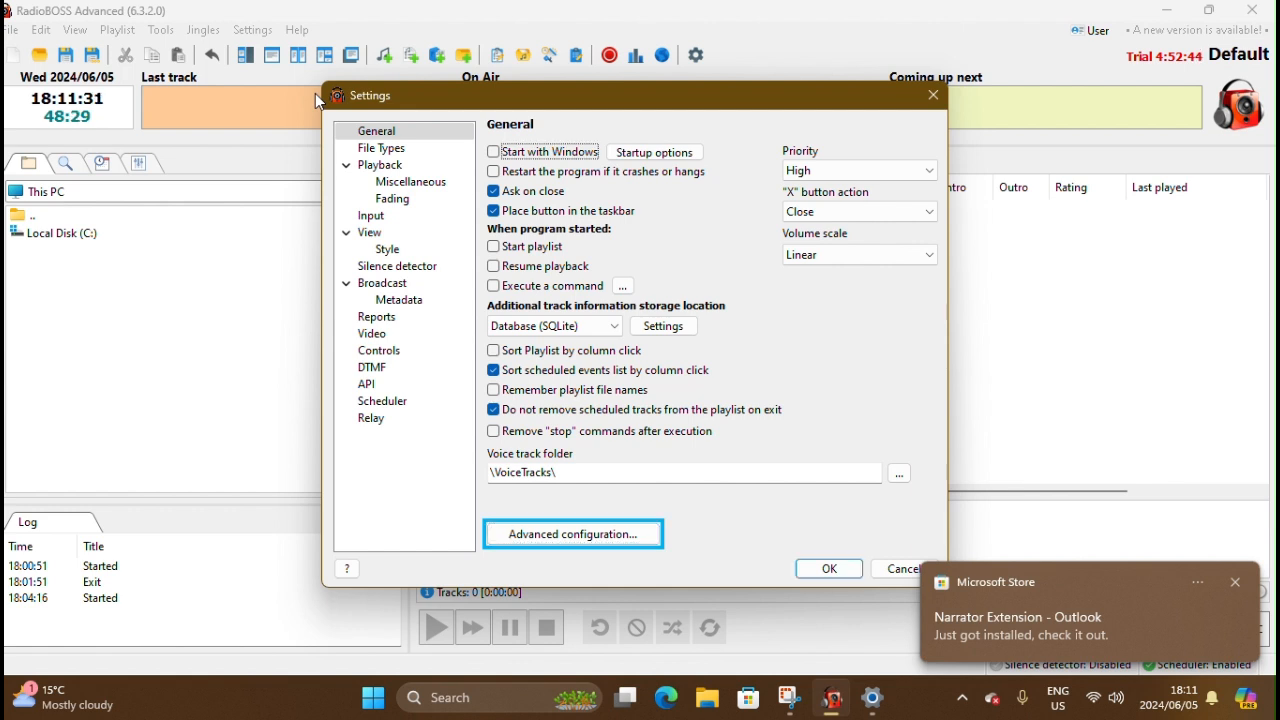
key("Tab")
key("Tab")
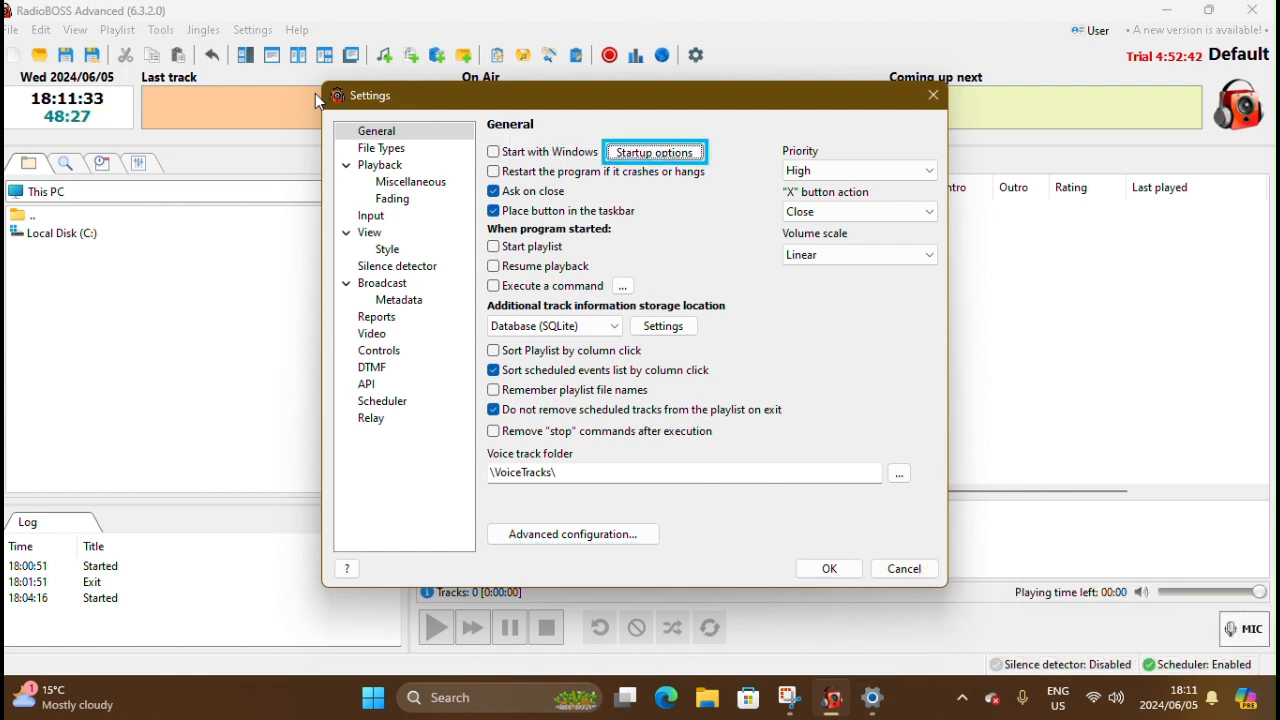
key("Tab")
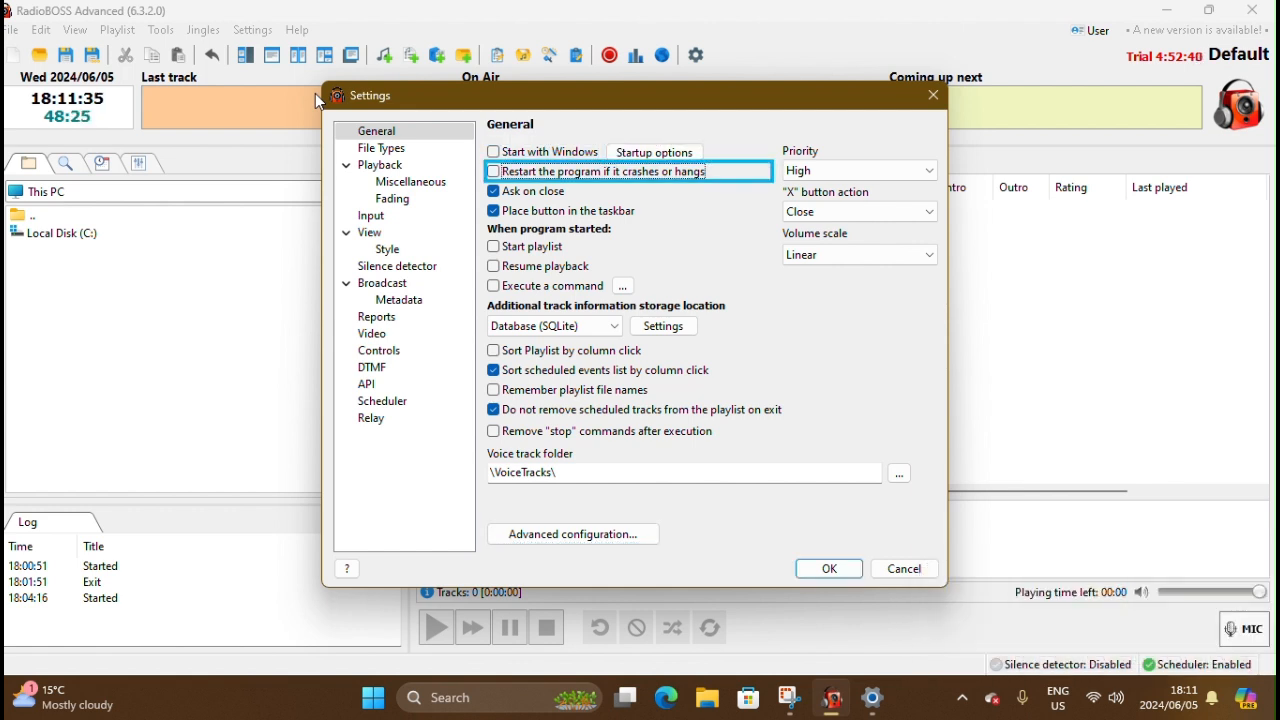
key("shift+Tab")
key("shift+Tab")
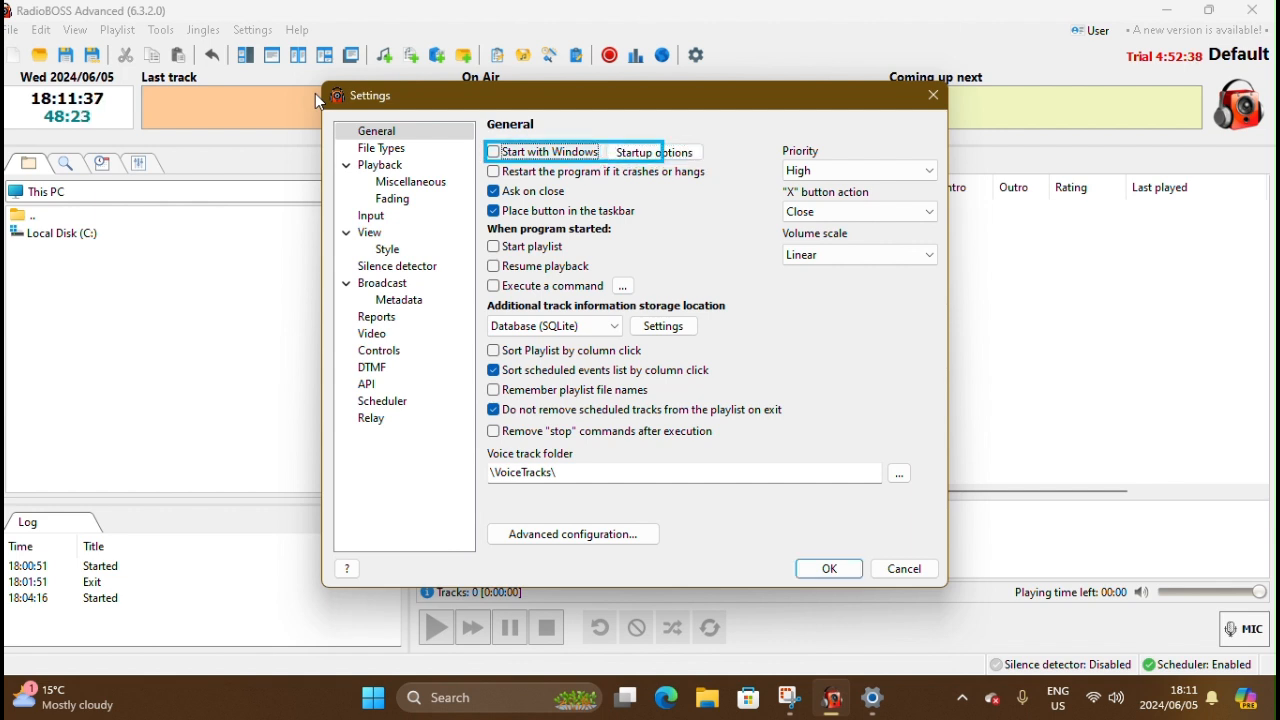
key("shift+Tab")
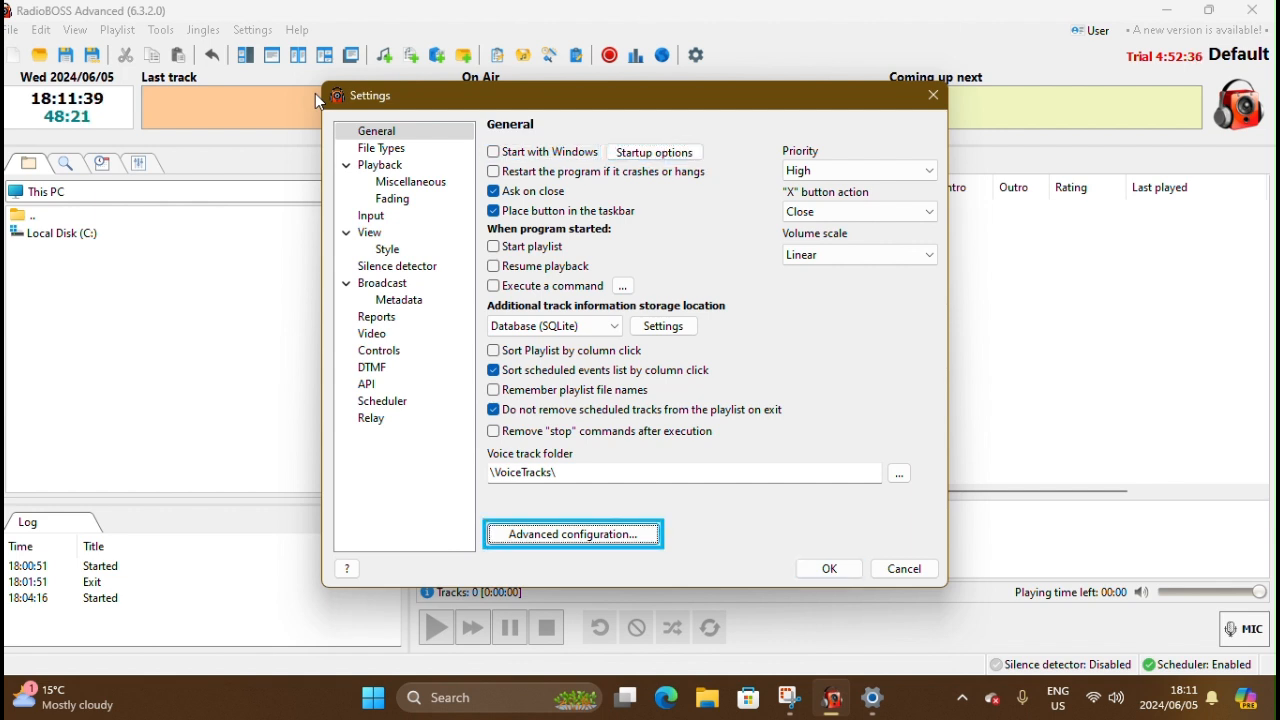
left_click(378, 221)
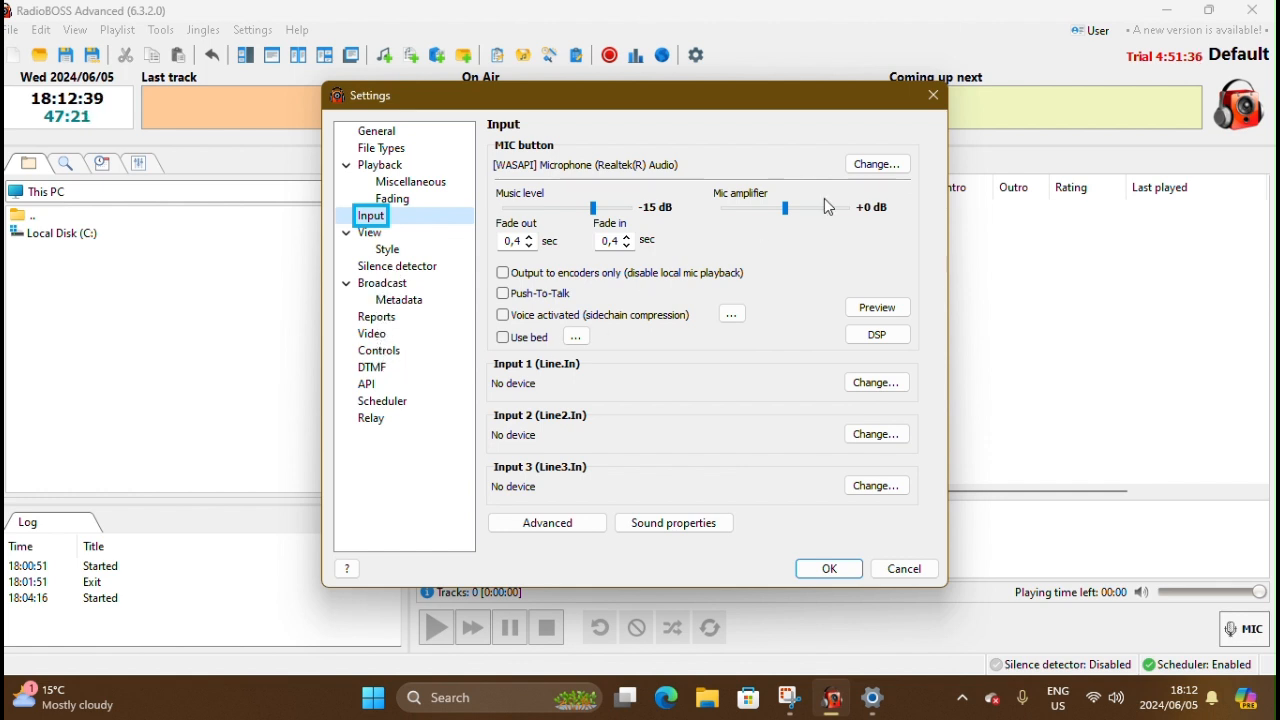
left_click(933, 95)
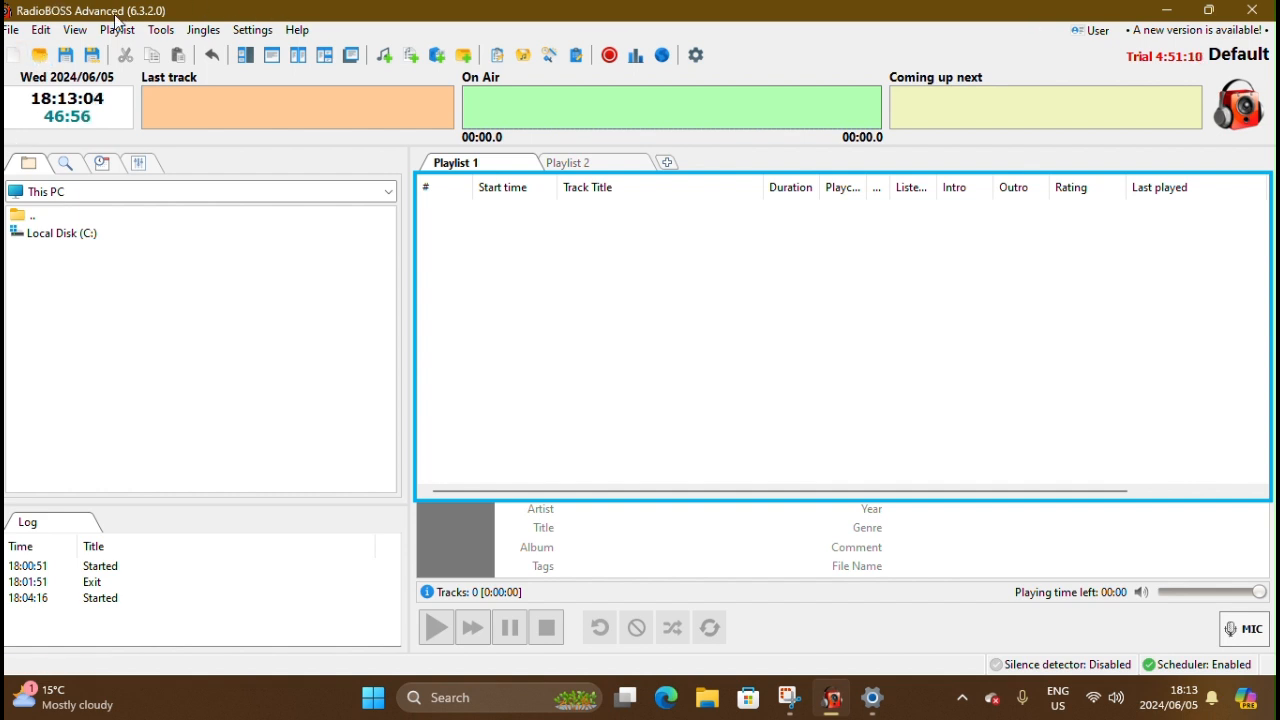
Start a new playlist, step through the save prompt's choices with Narrator, and decline saving the current playlist
left_click(8, 38)
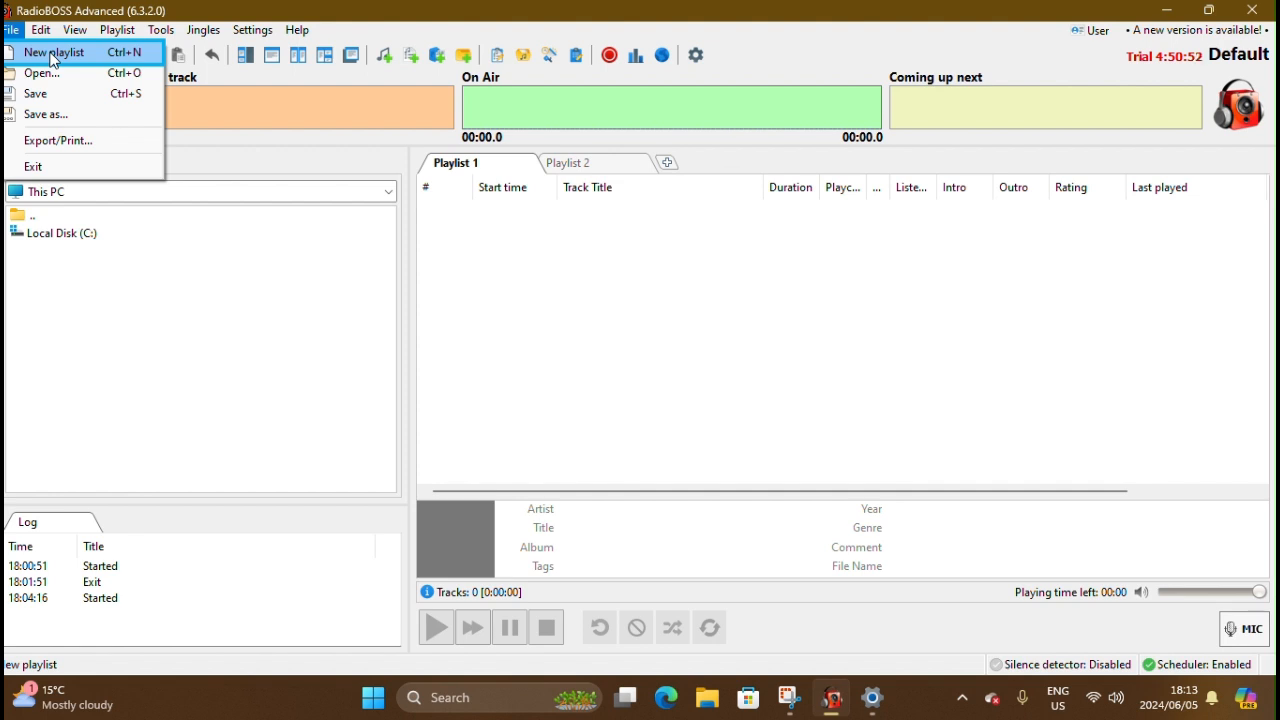
left_click(51, 57)
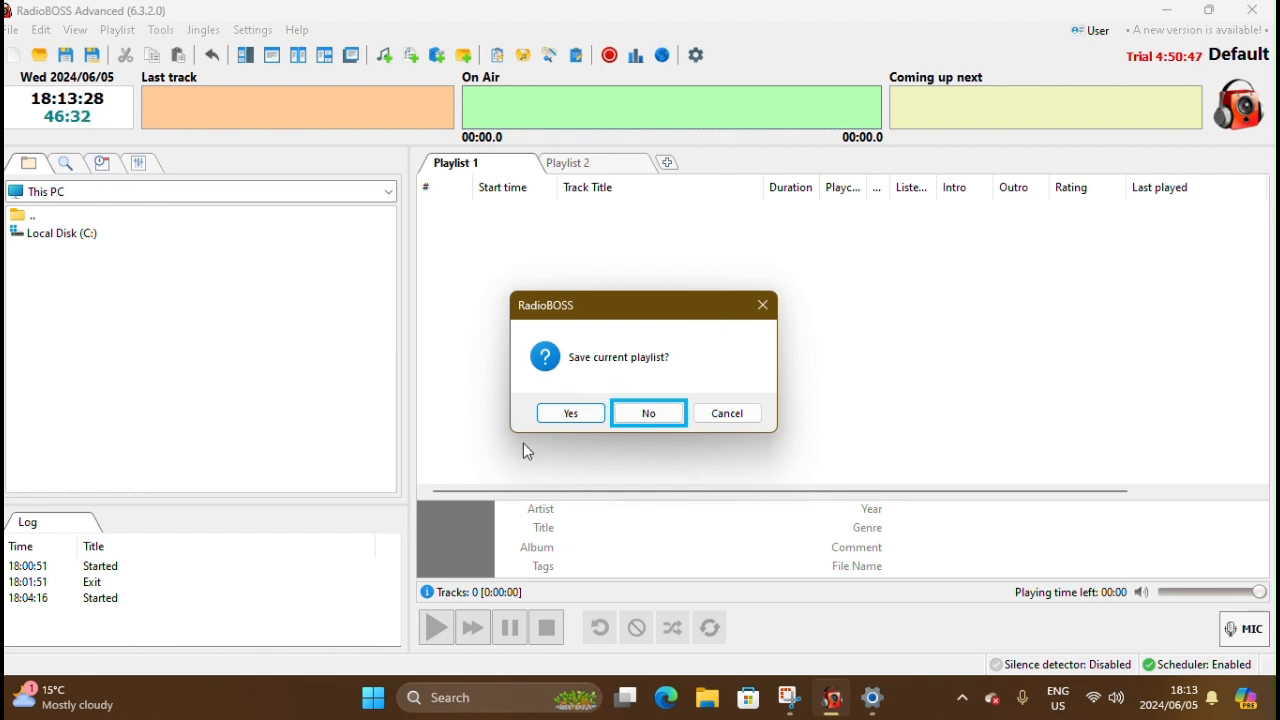
key("Tab")
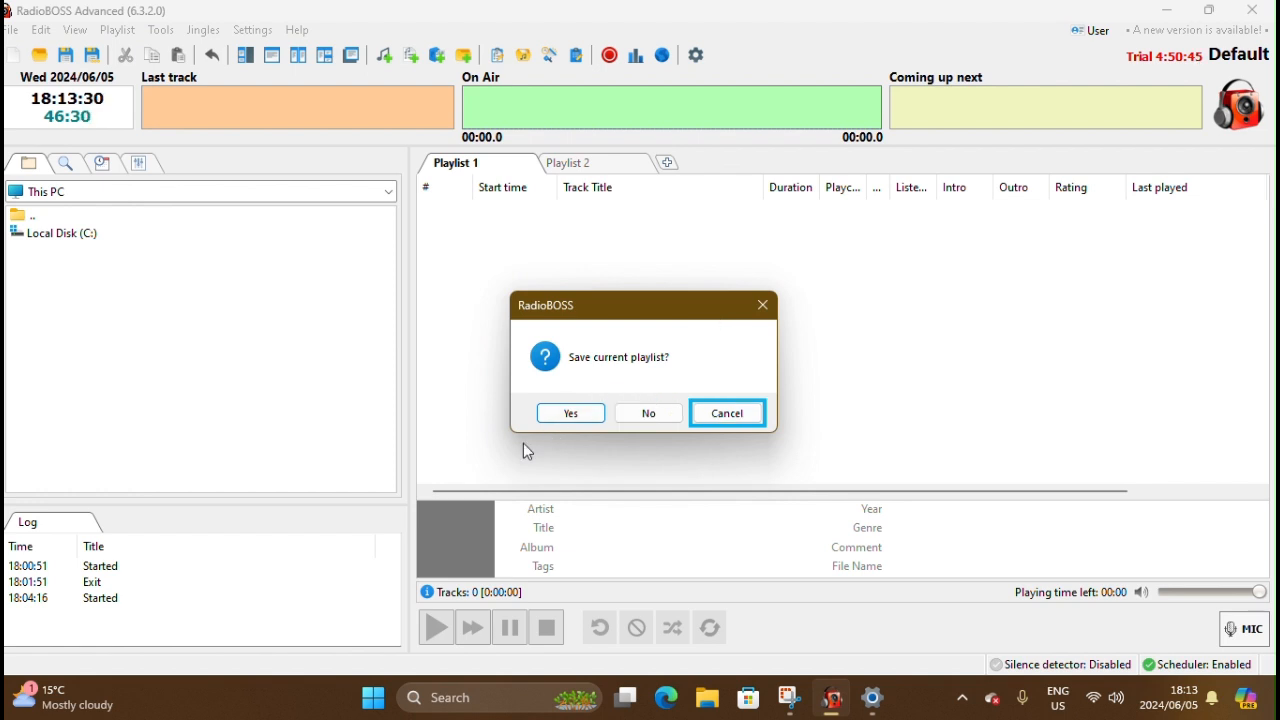
key("Tab")
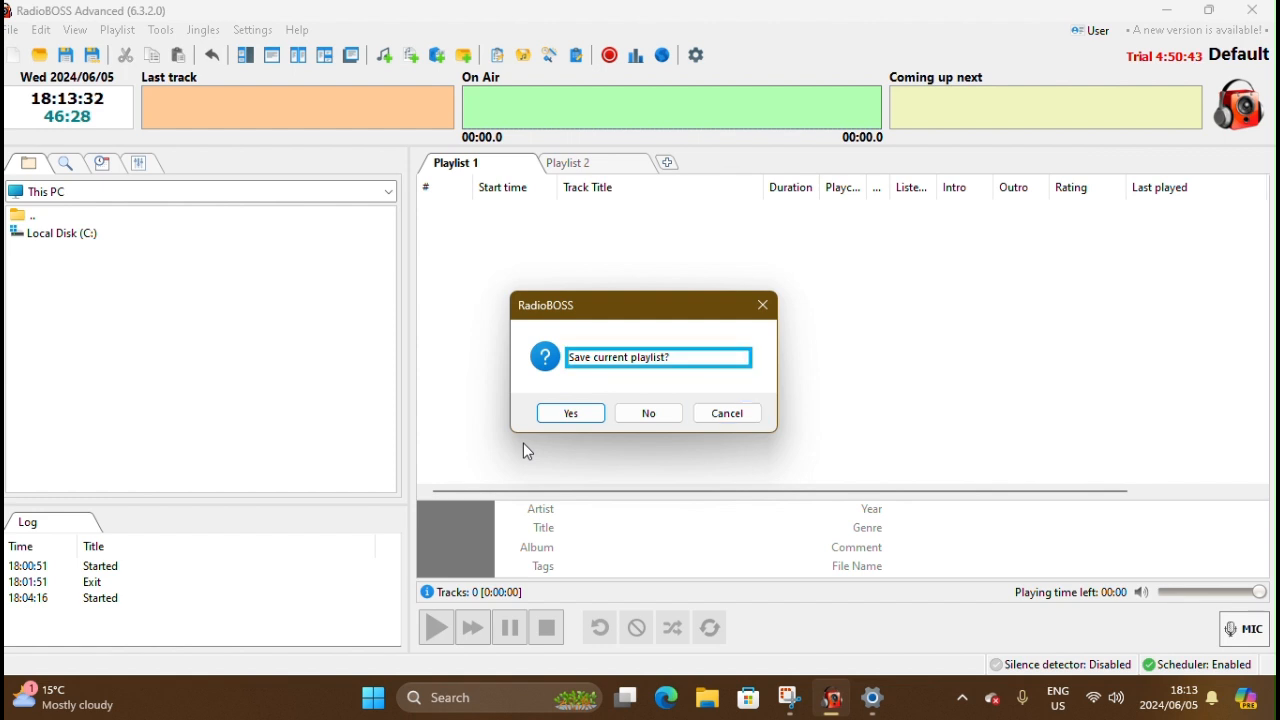
key("Tab")
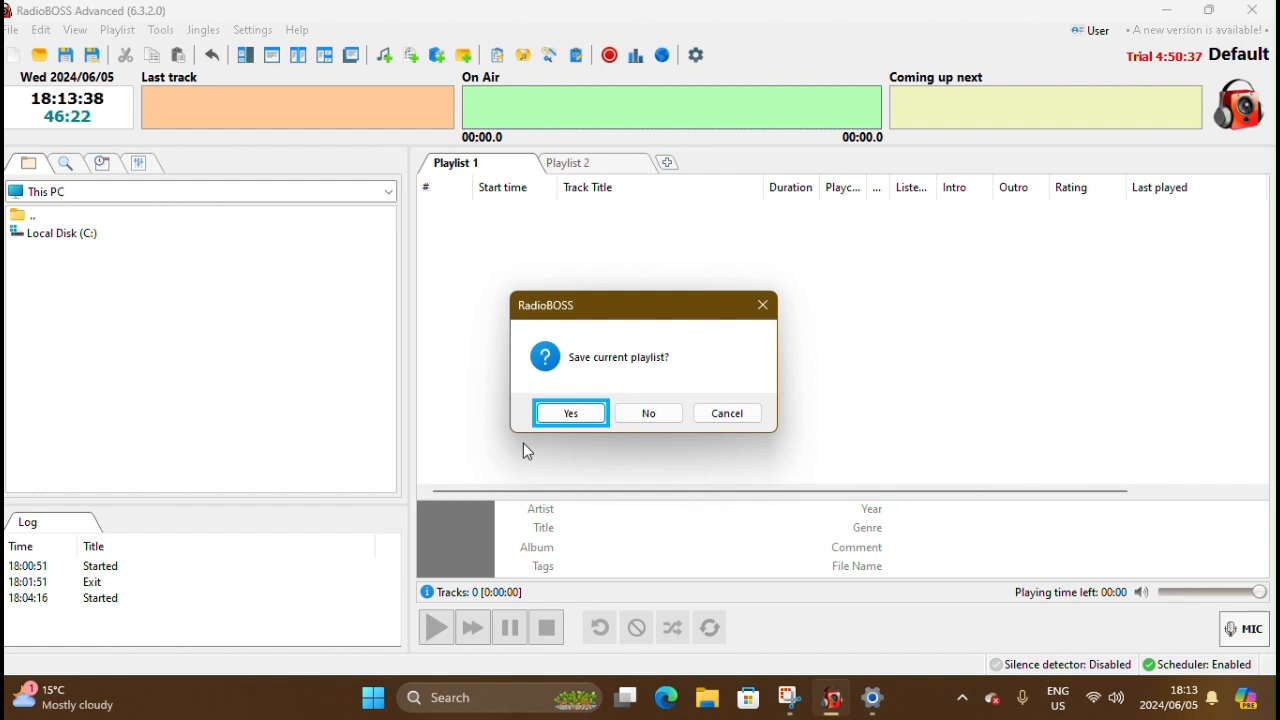
key("Tab")
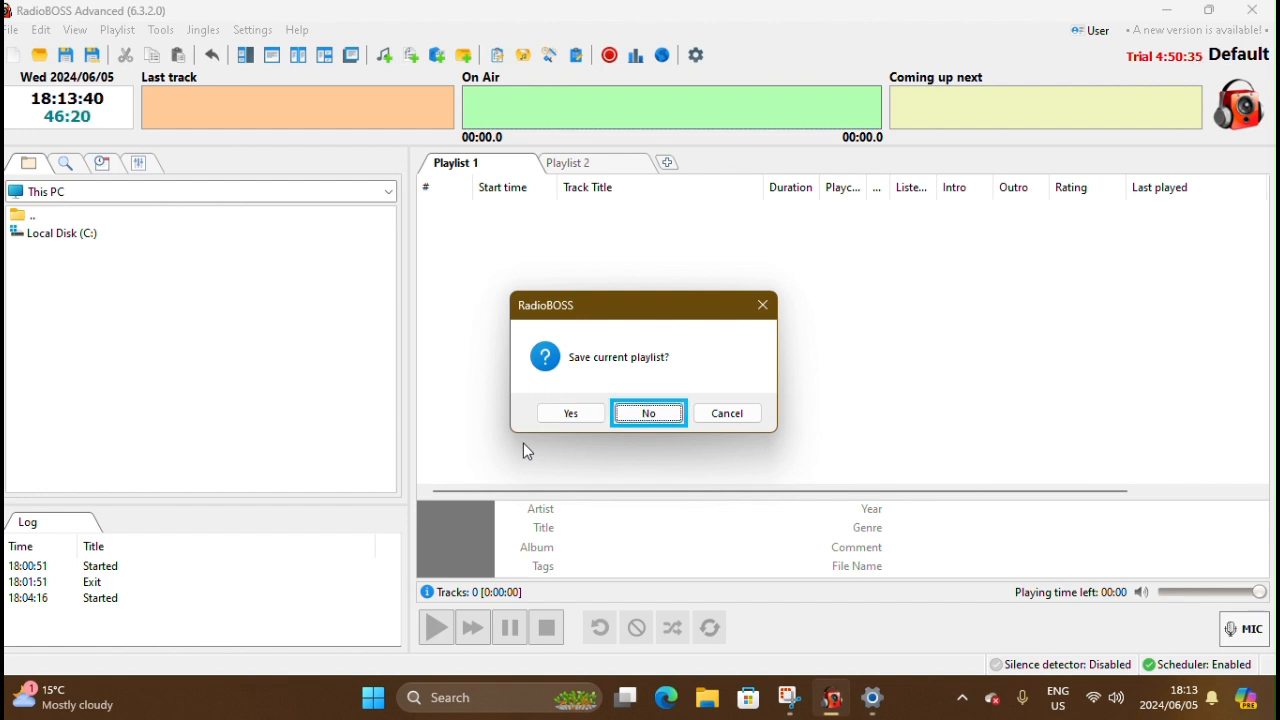
key("Return")
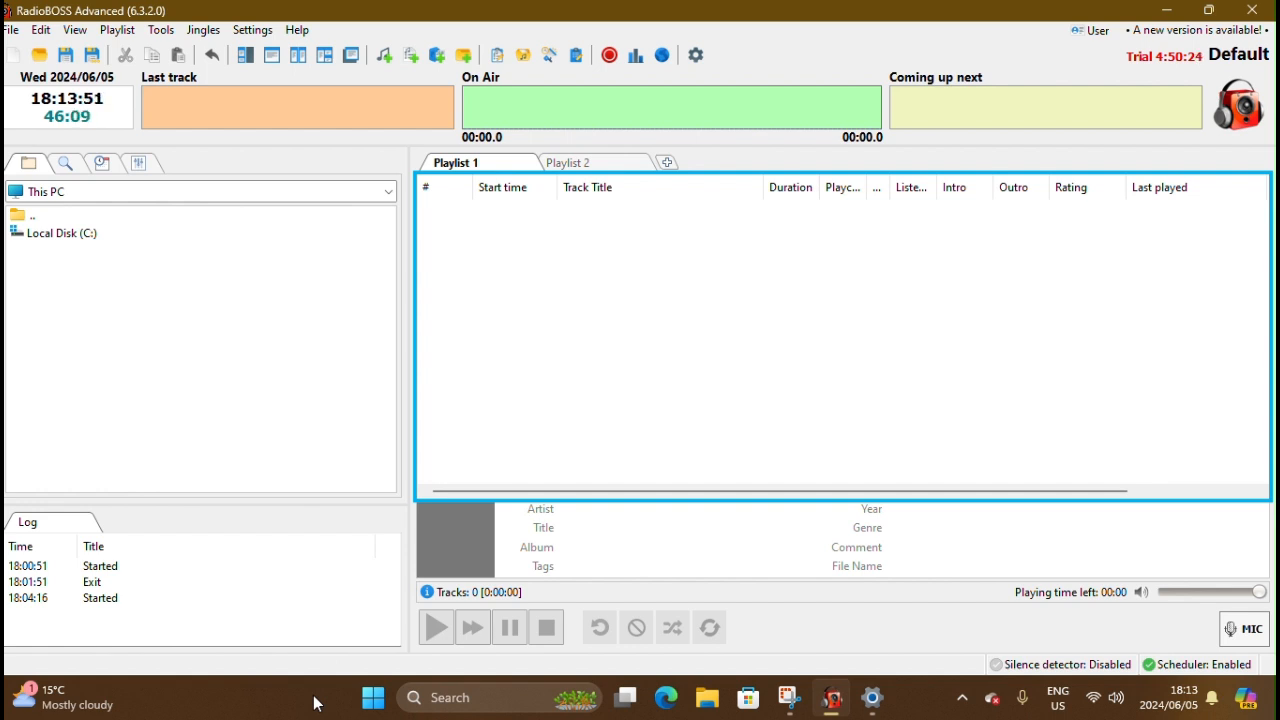
Open the jingle assignment dialog, step through all its controls with Narrator, and close it without changes
left_click(193, 31)
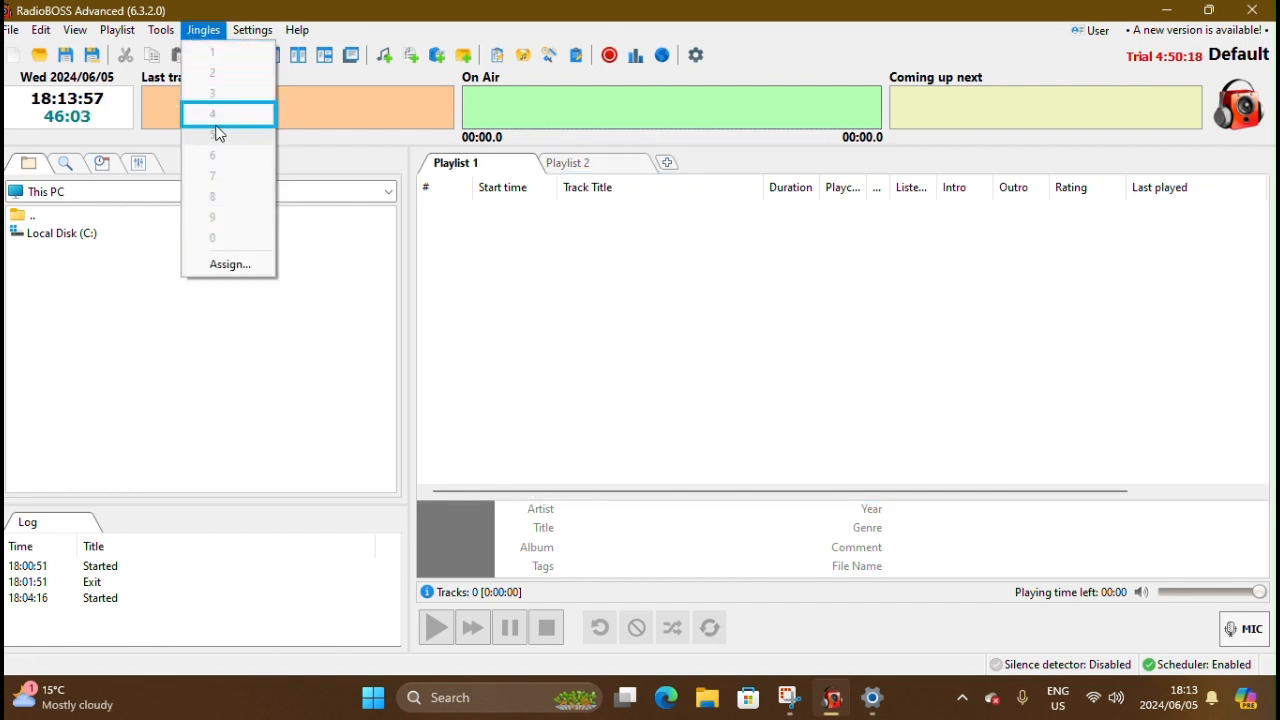
left_click(229, 264)
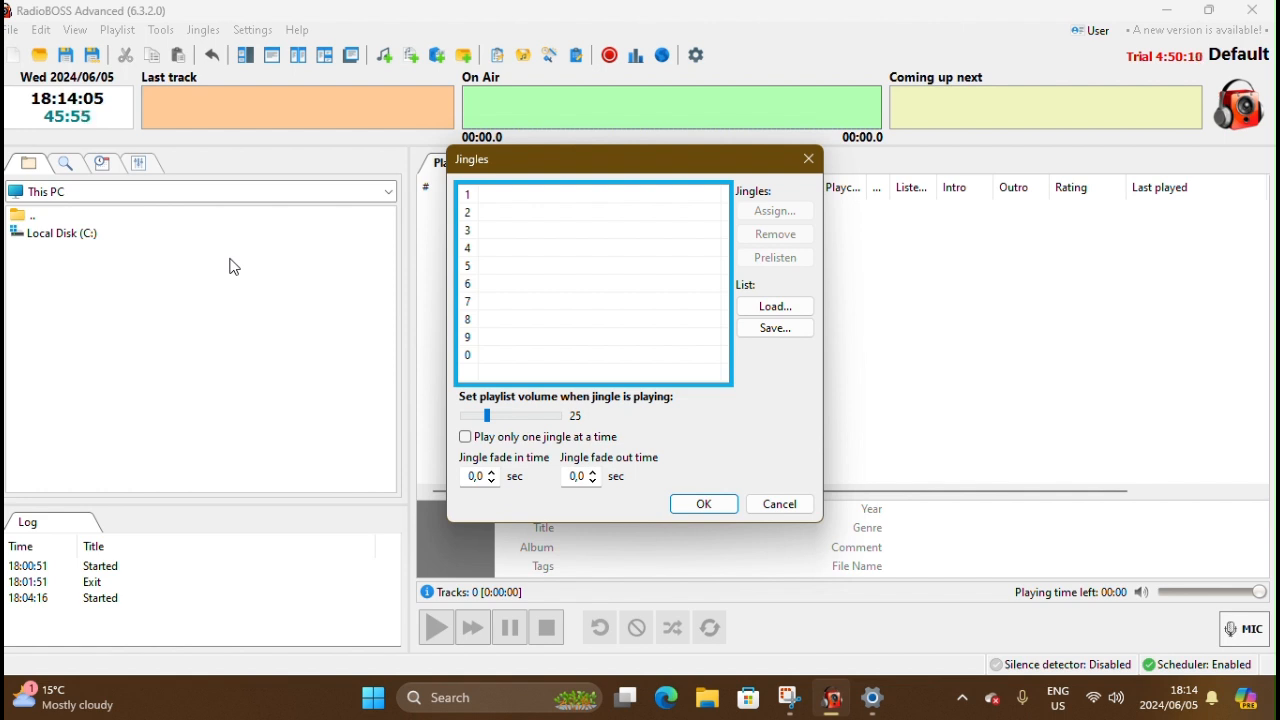
key("Tab")
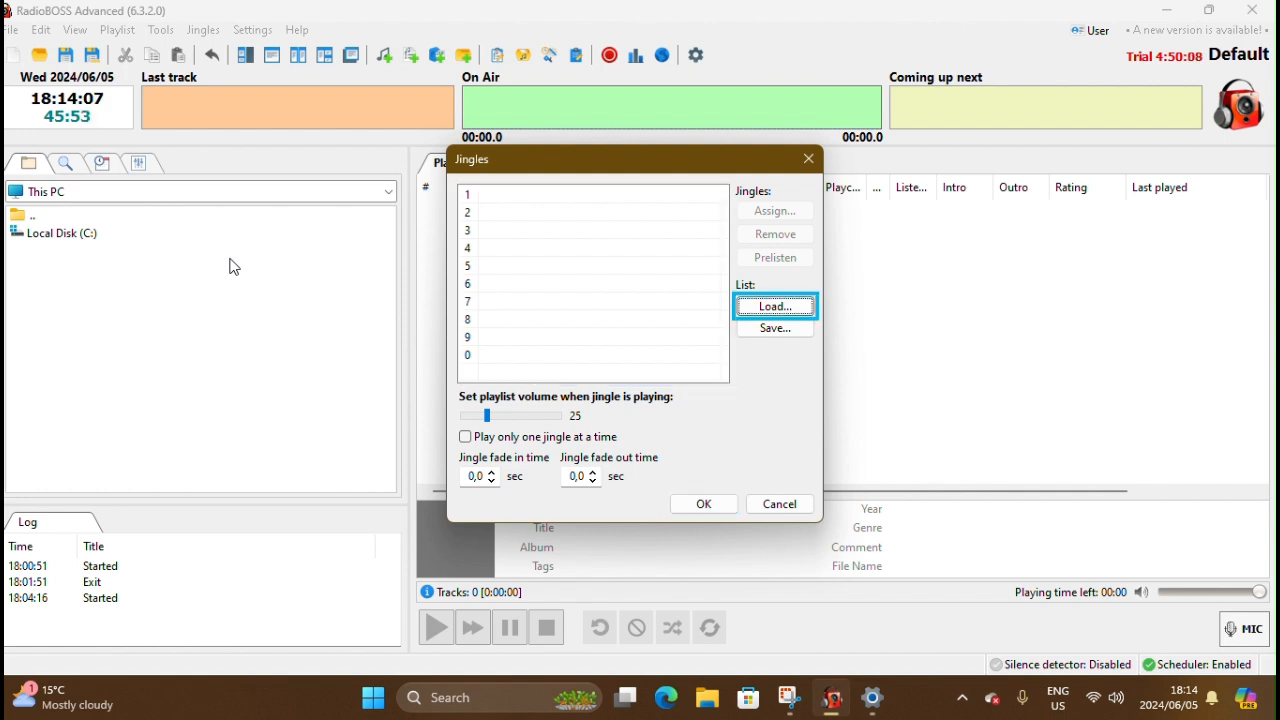
key("Tab")
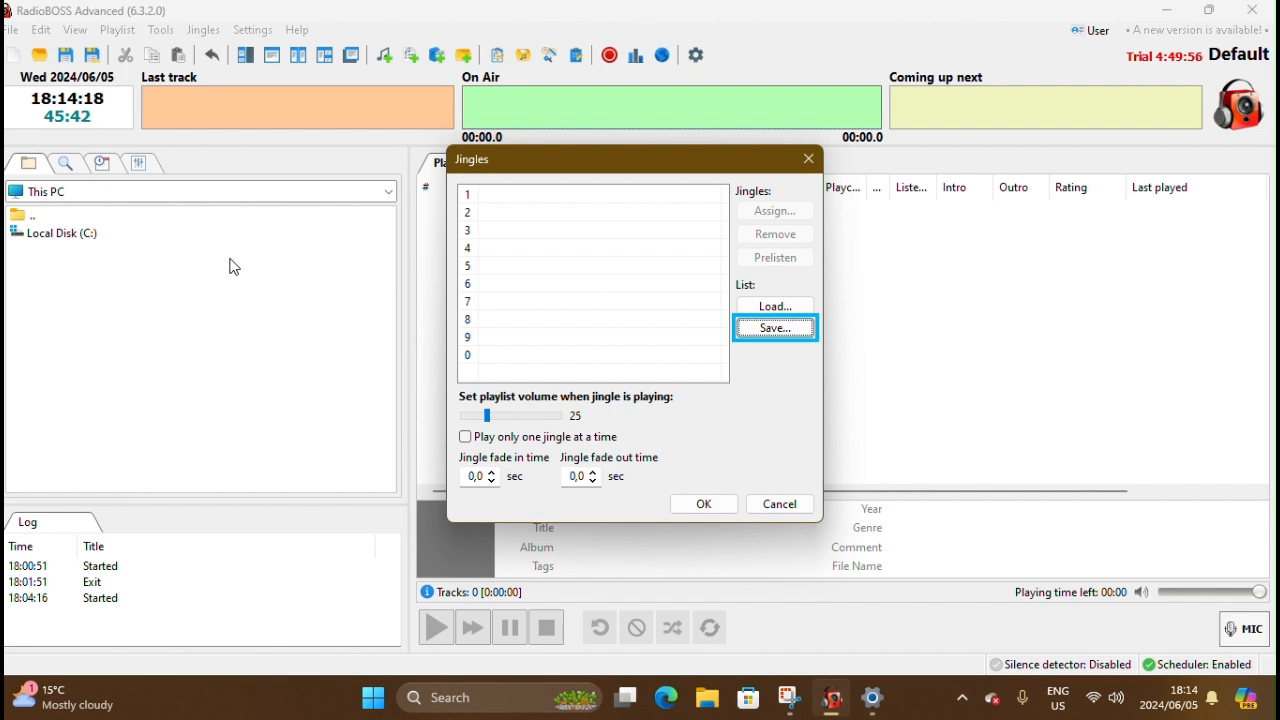
key("Tab")
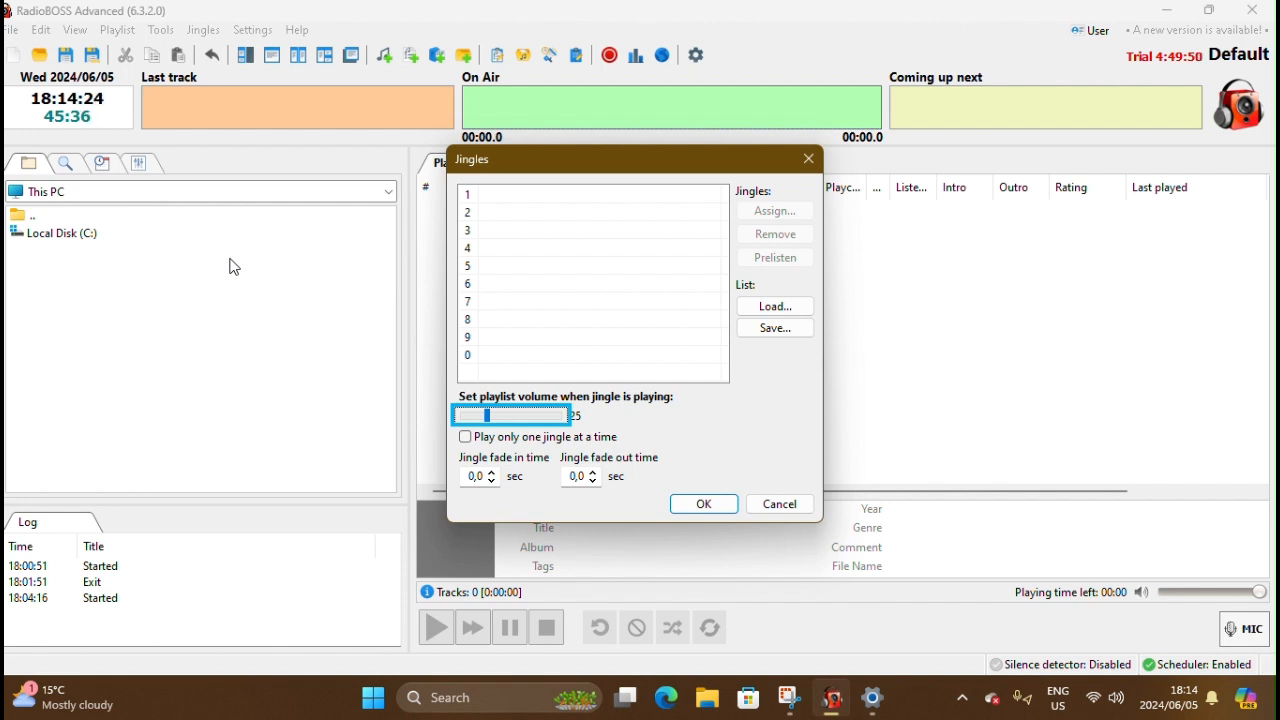
key("Tab")
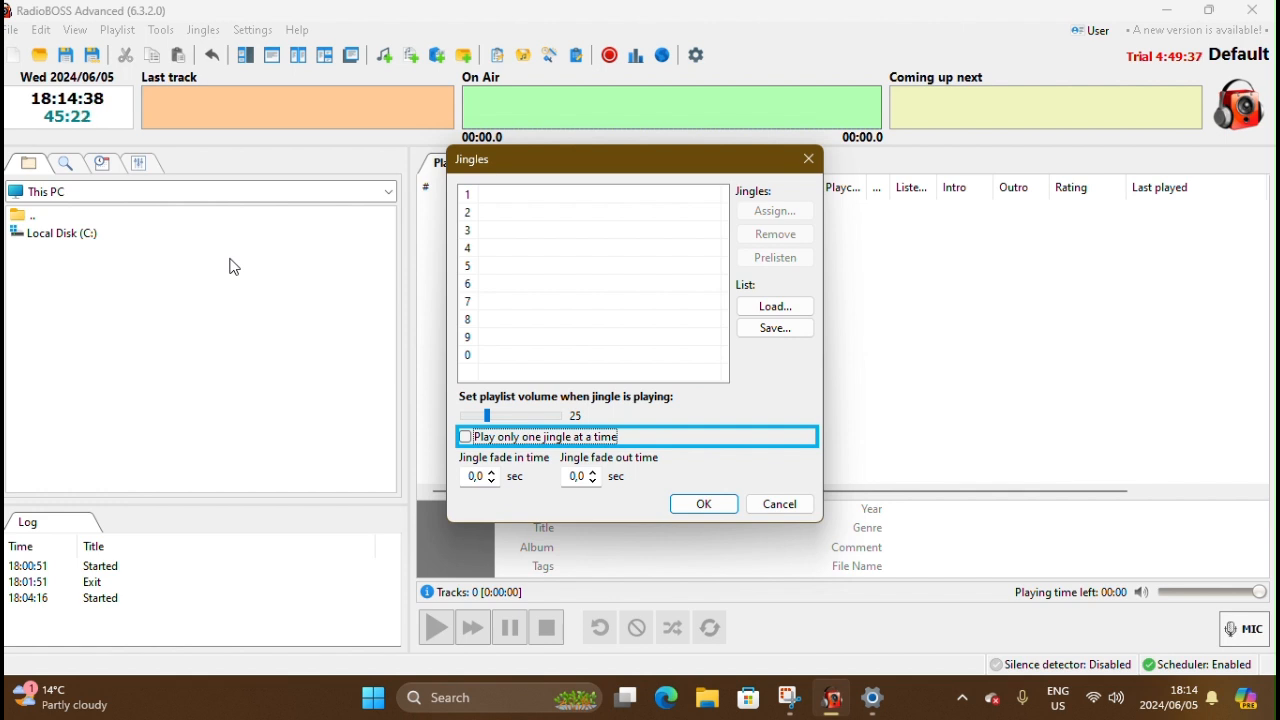
key("Tab")
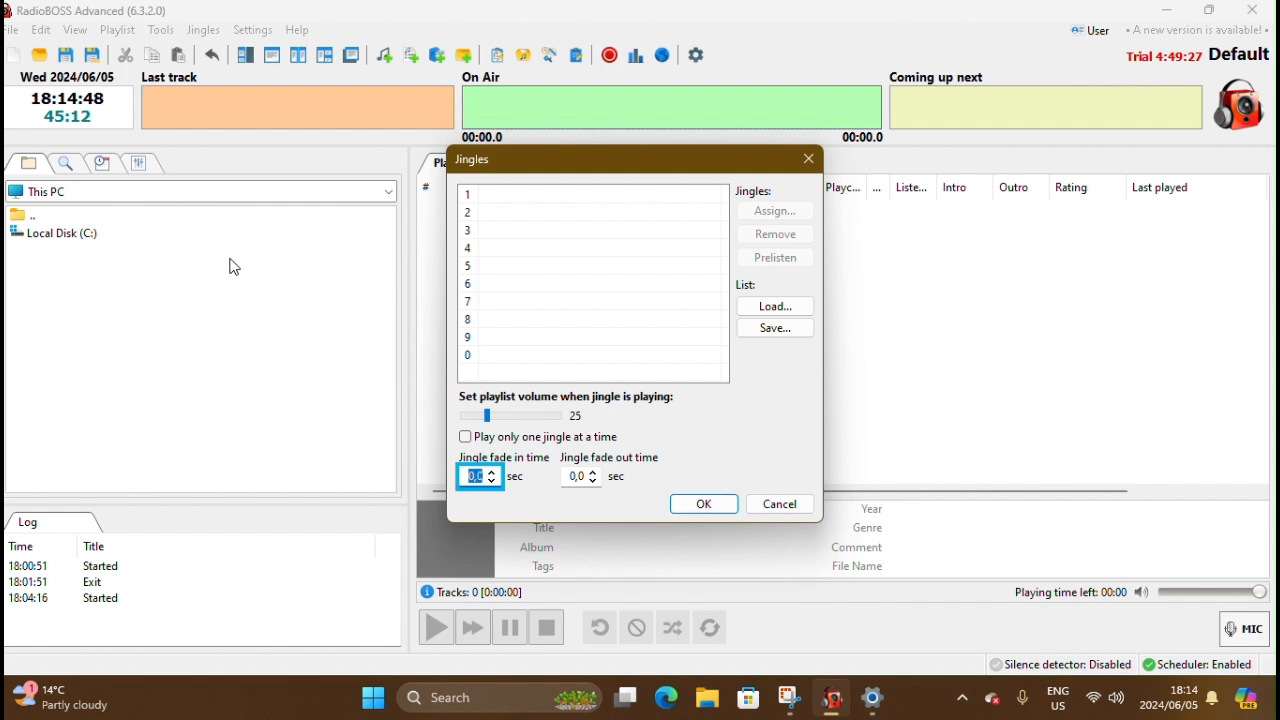
key("Tab")
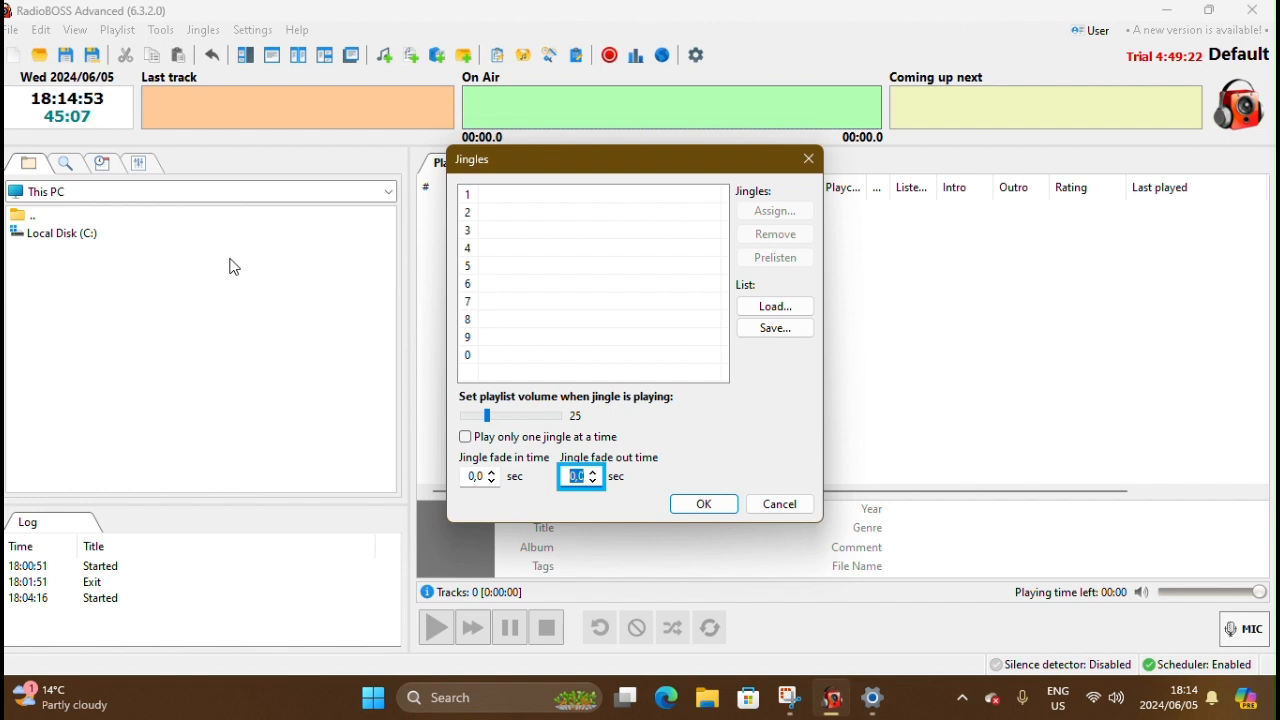
key("Tab")
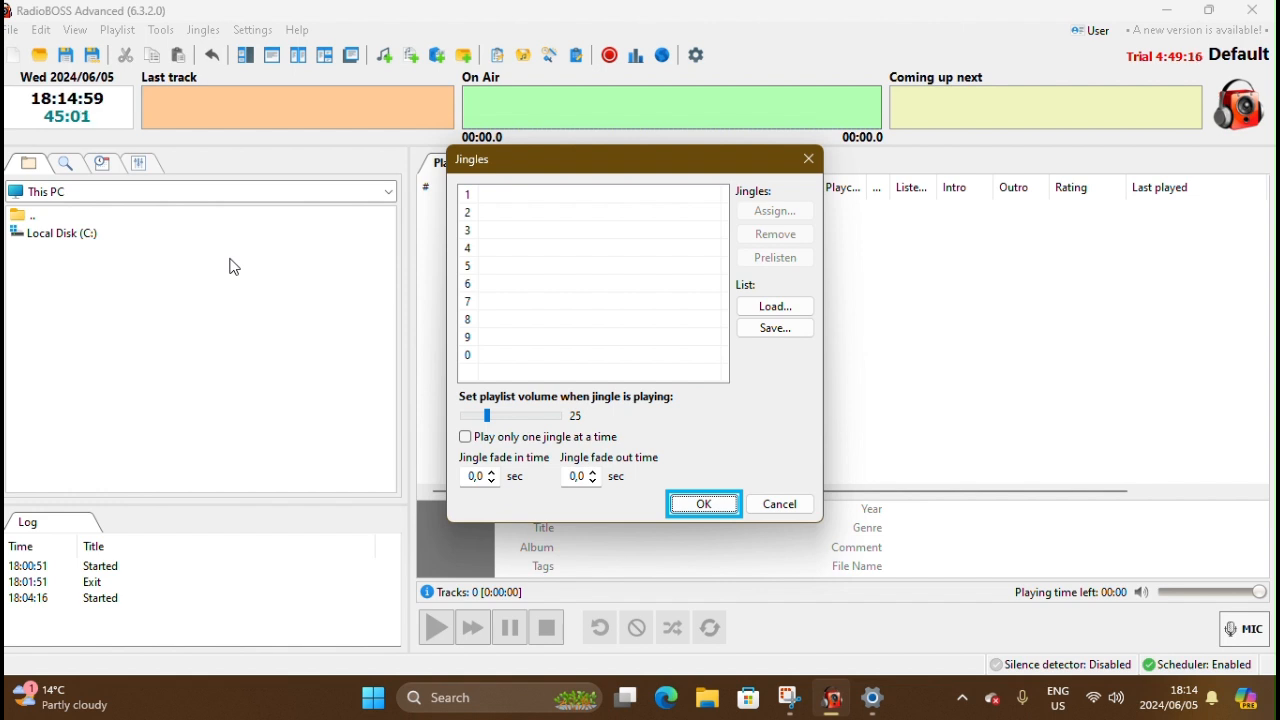
key("Tab")
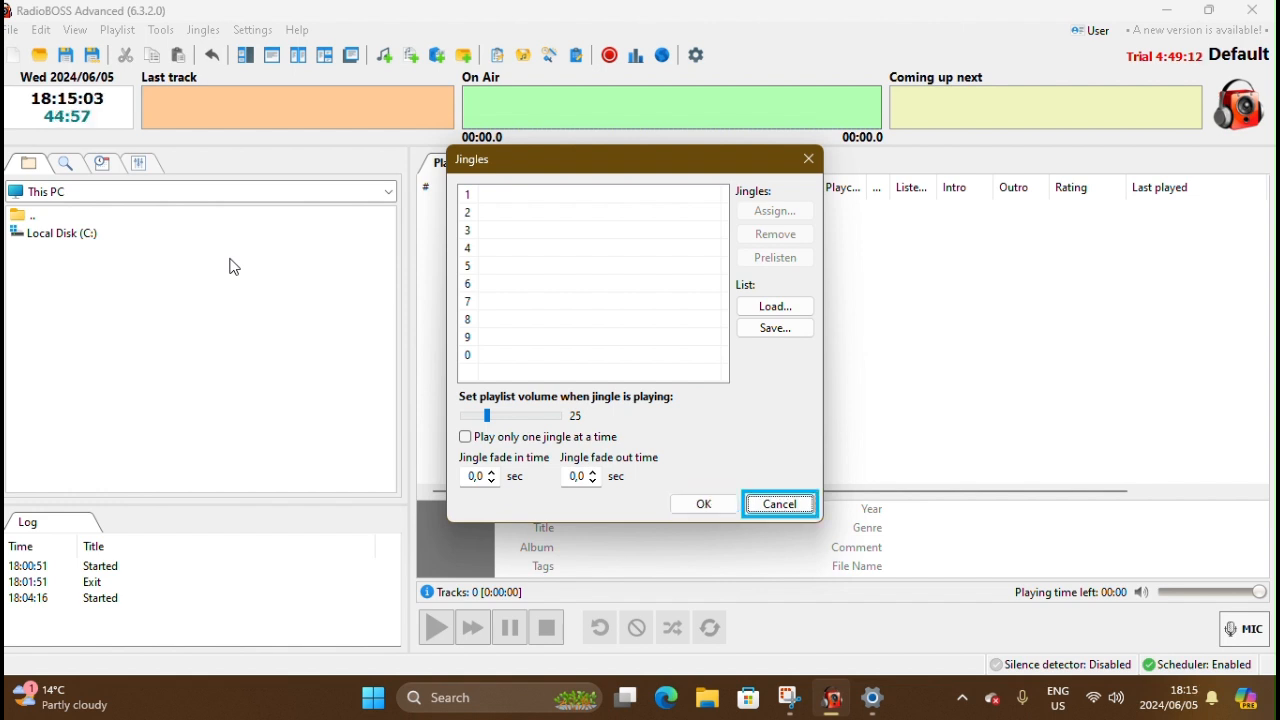
key("Tab")
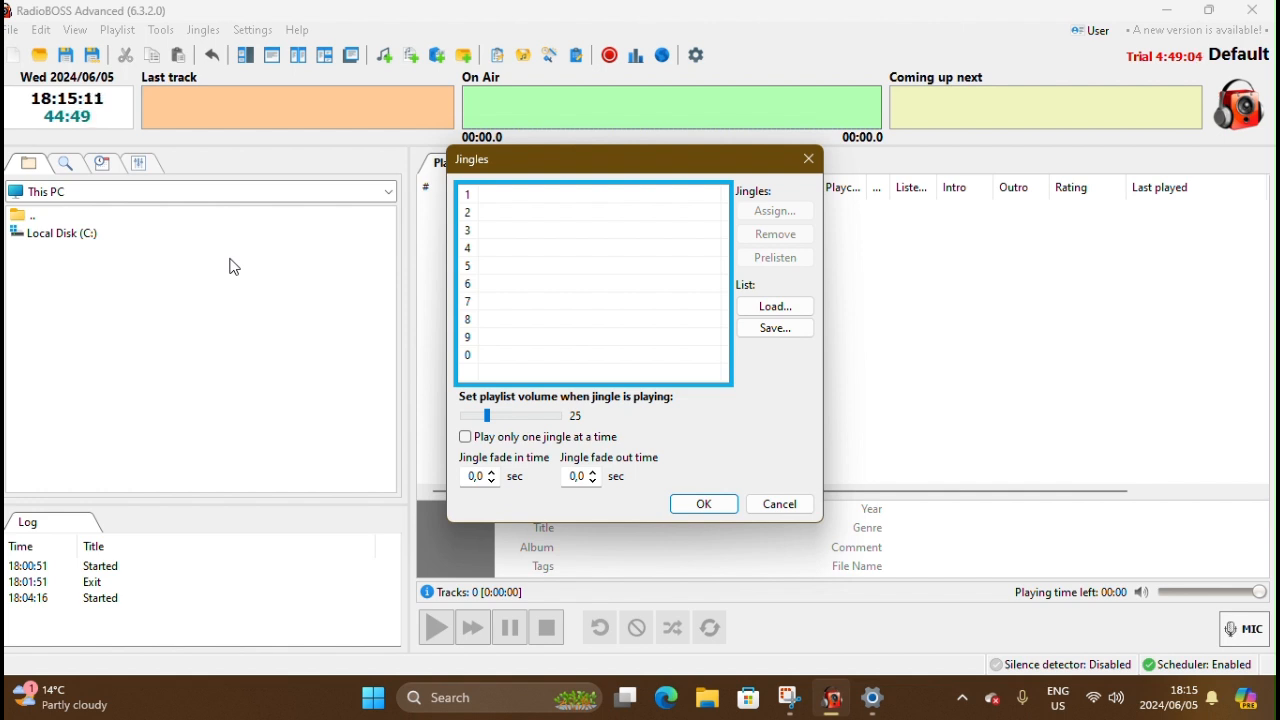
key("Escape")
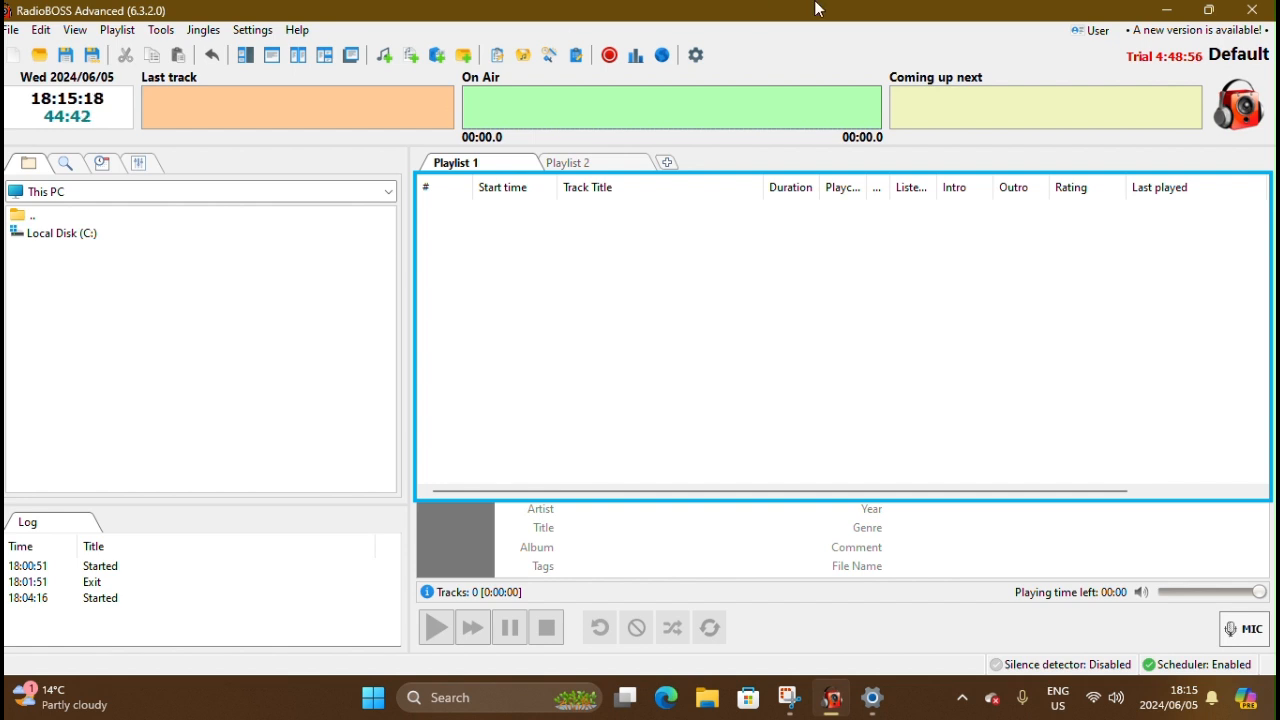
Open the new version notice, step through the update choices with Narrator, and close it without installing
left_click(1178, 37)
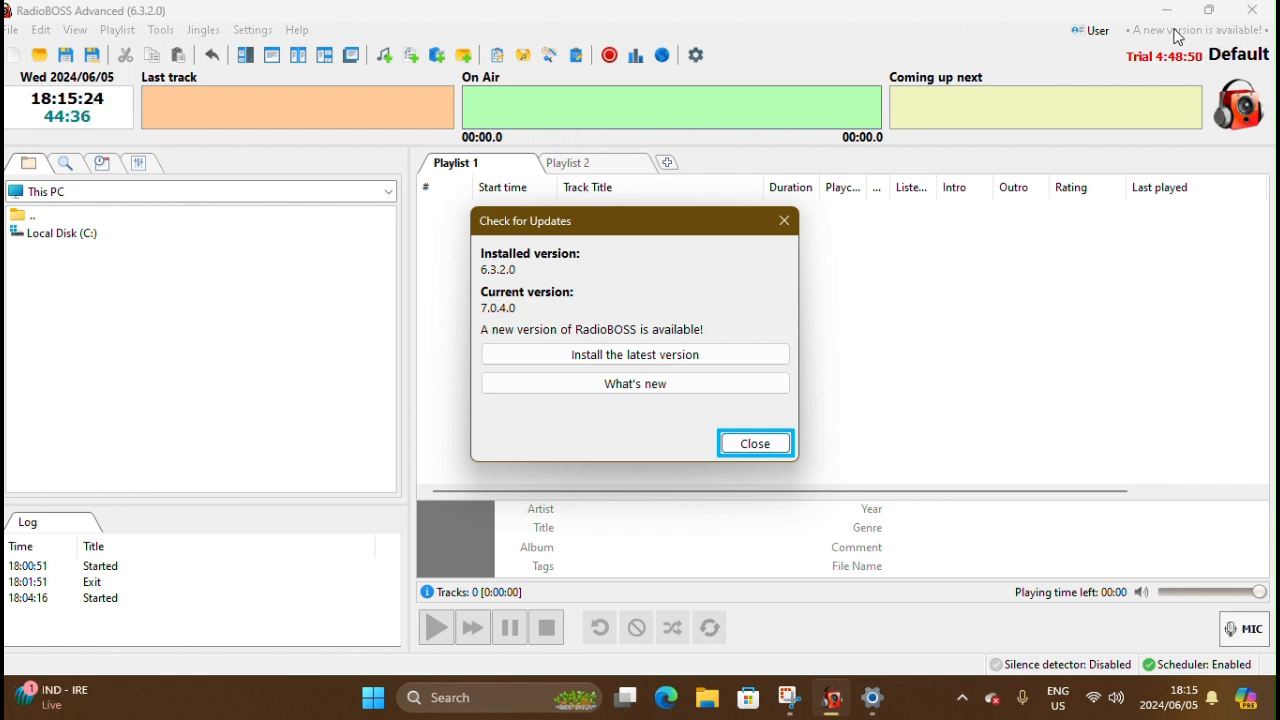
key("Tab")
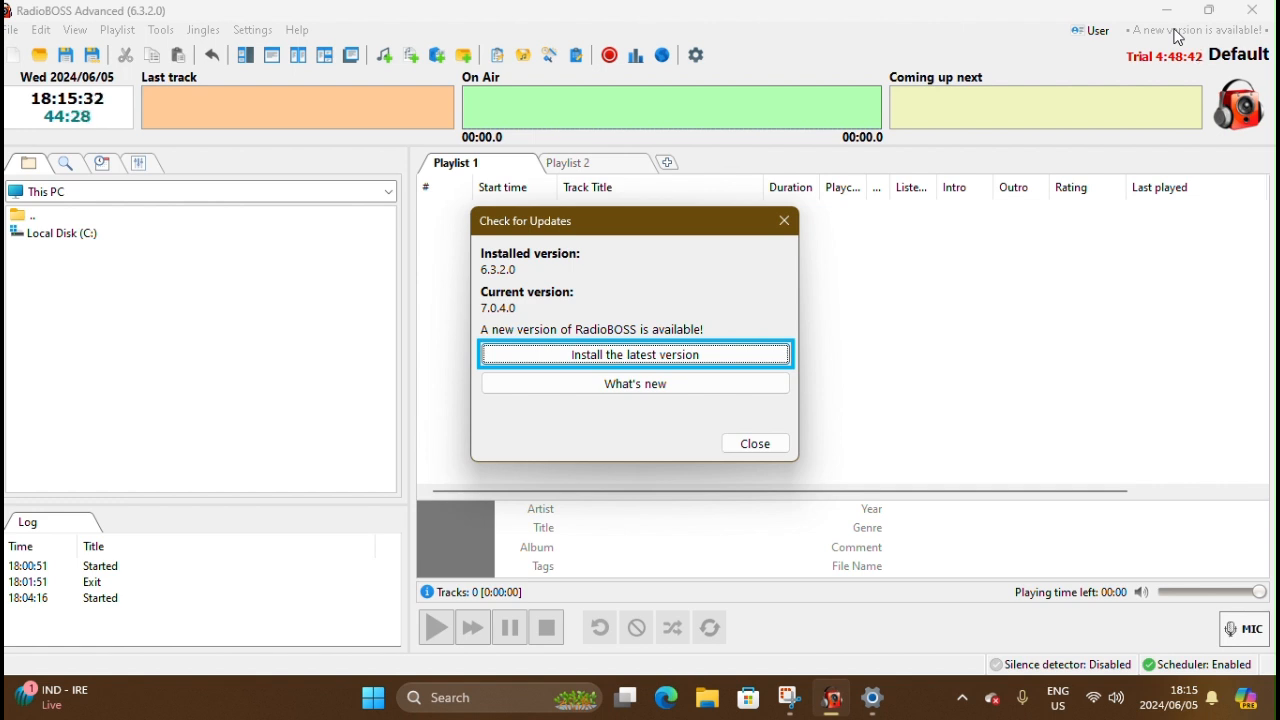
key("Tab")
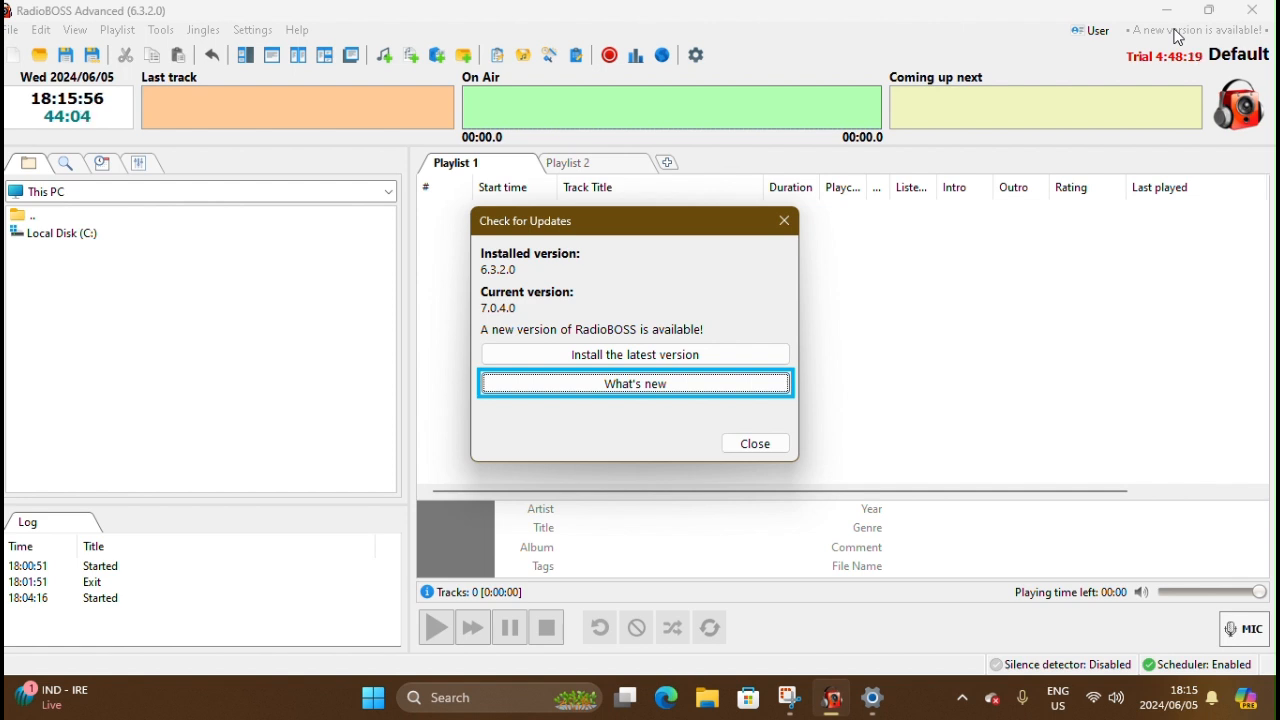
key("Tab")
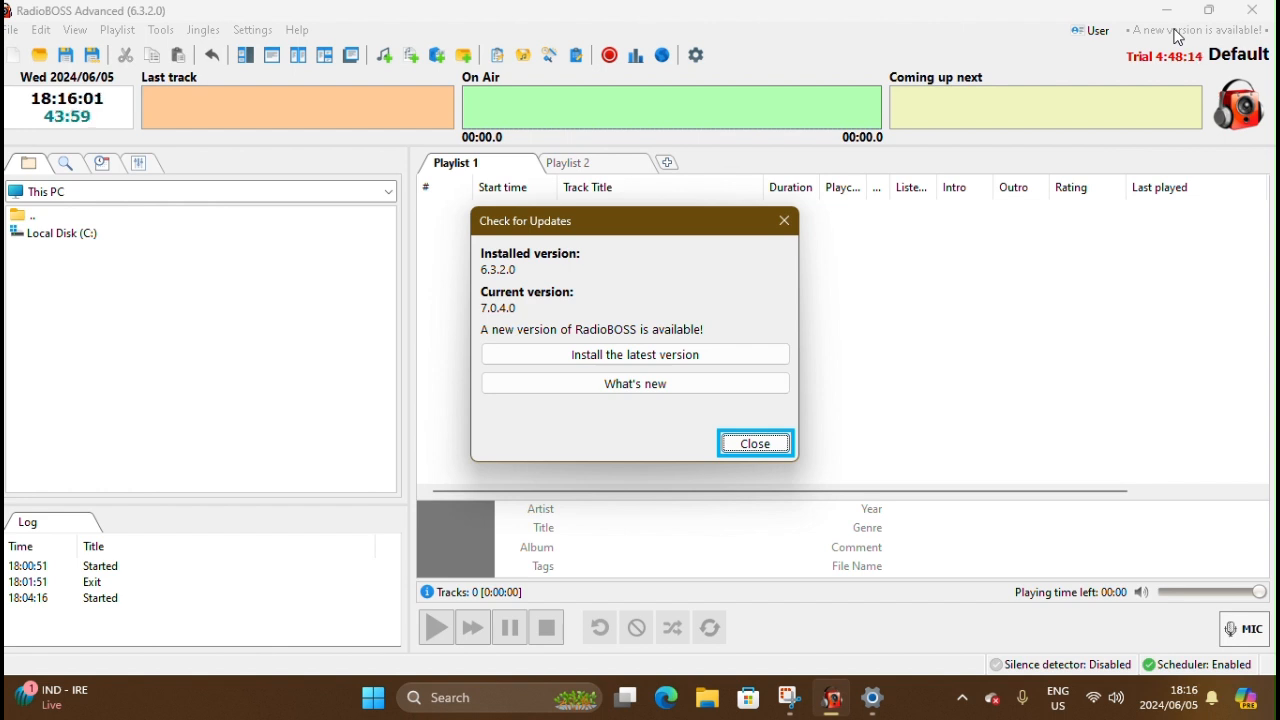
key("Return")
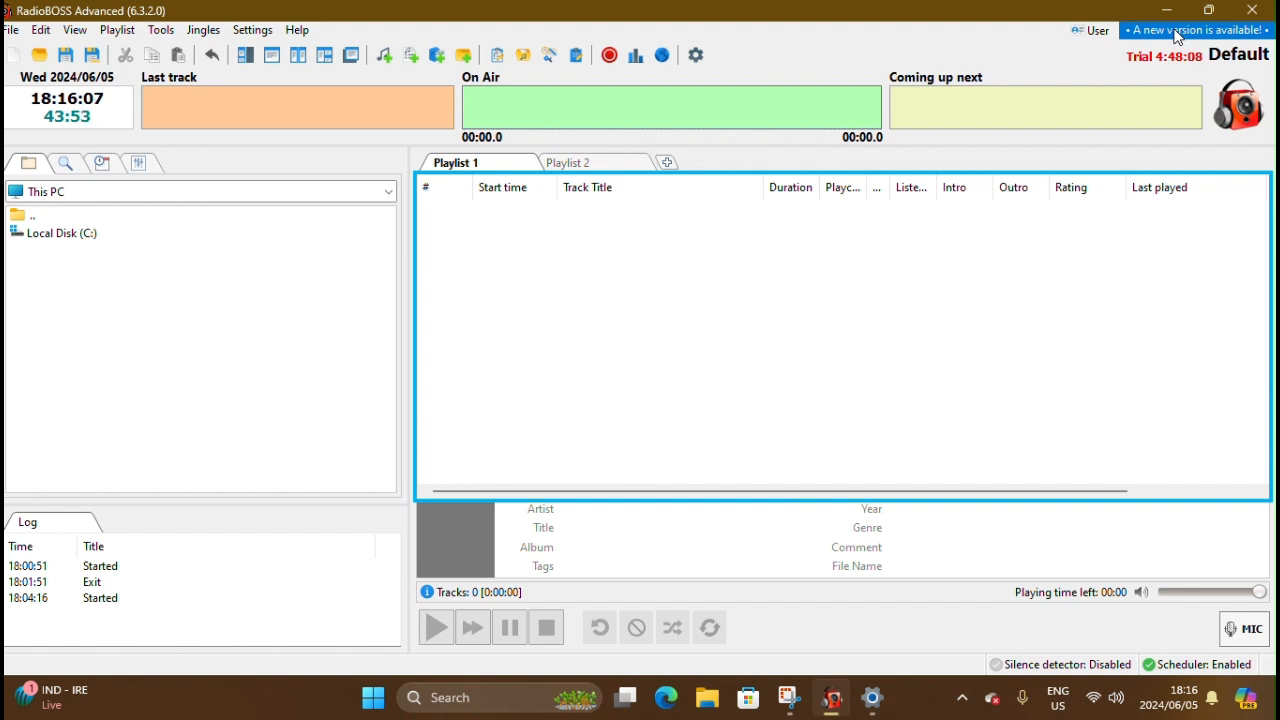
Step through the main window's playback controls with Narrator, from play to pause
key("Tab")
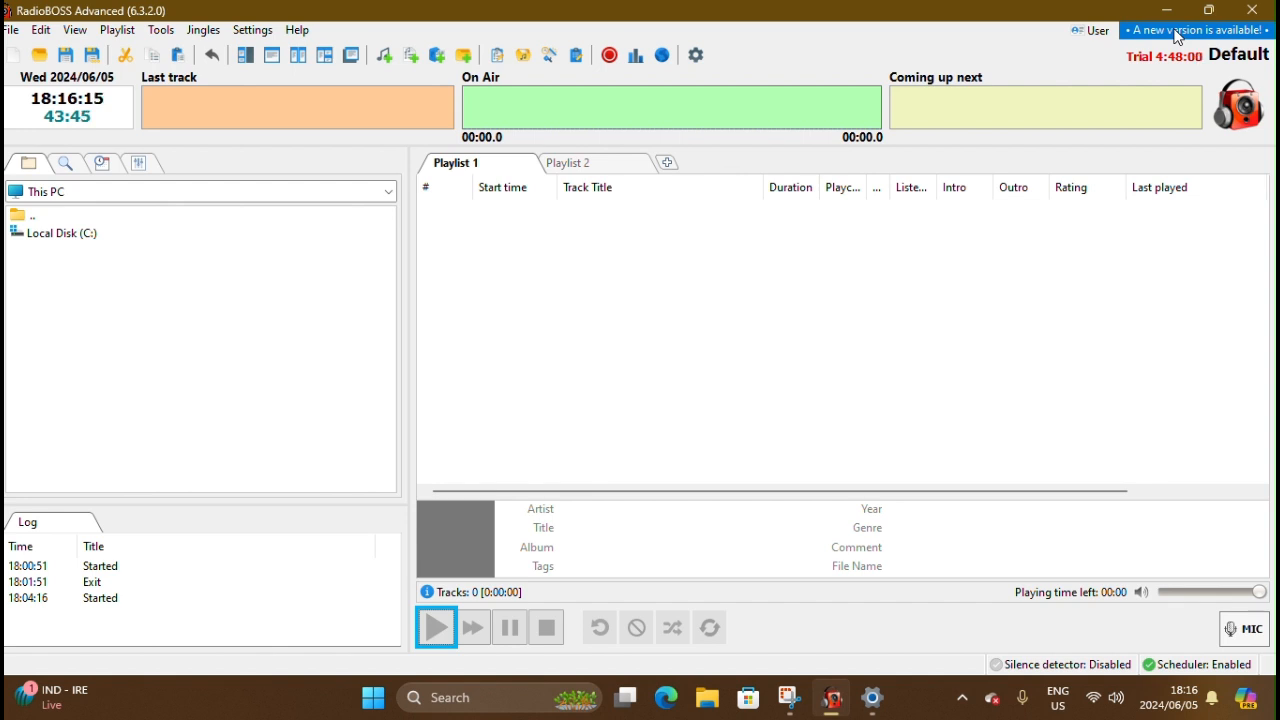
key("Tab")
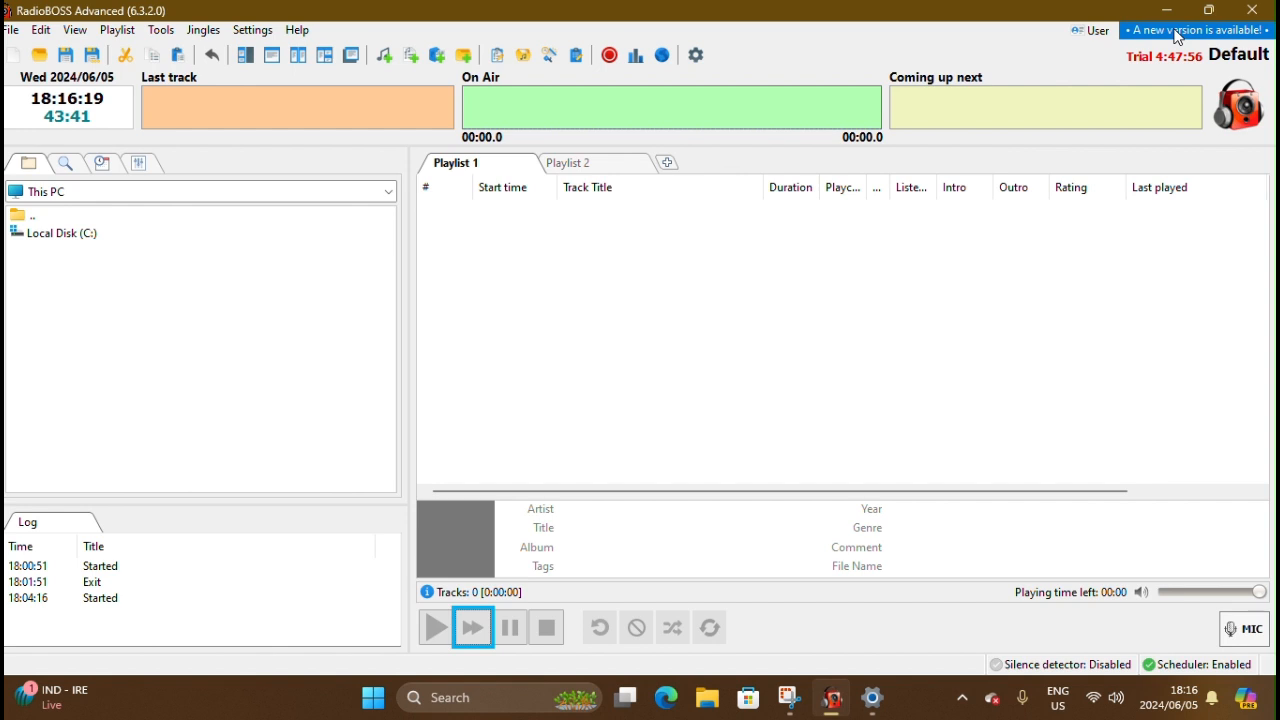
key("Tab")
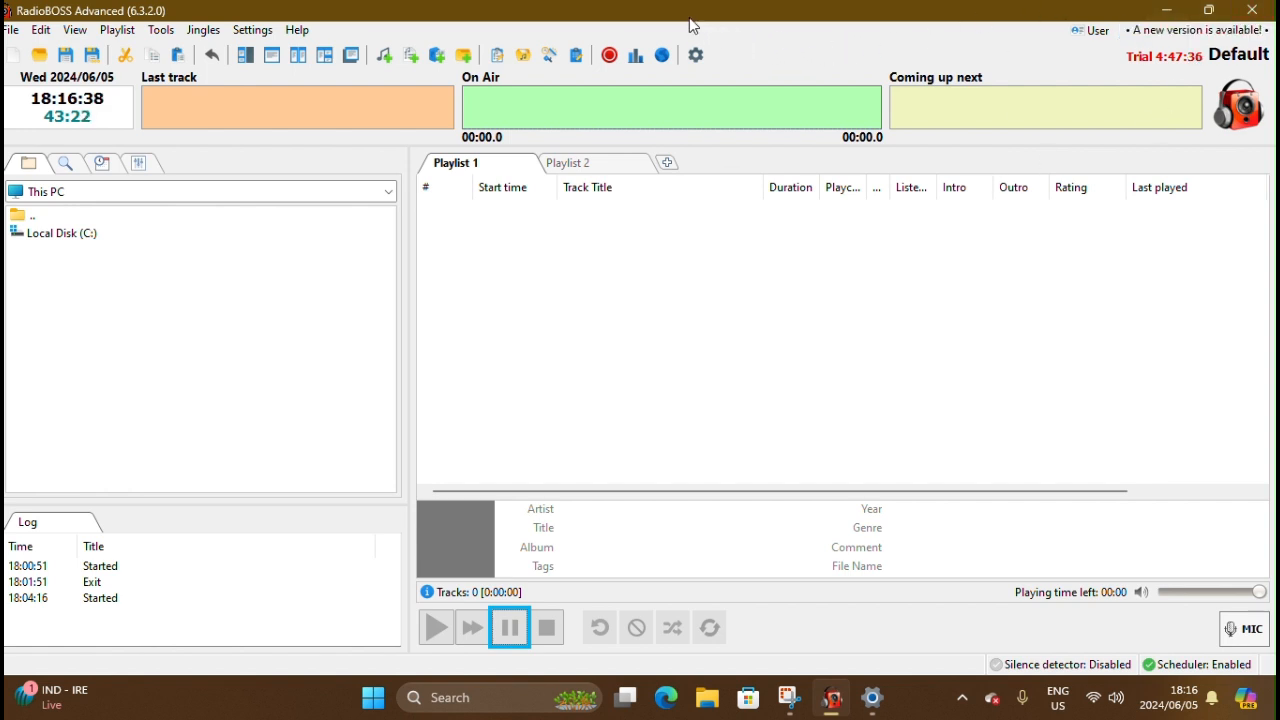
left_click(626, 18)
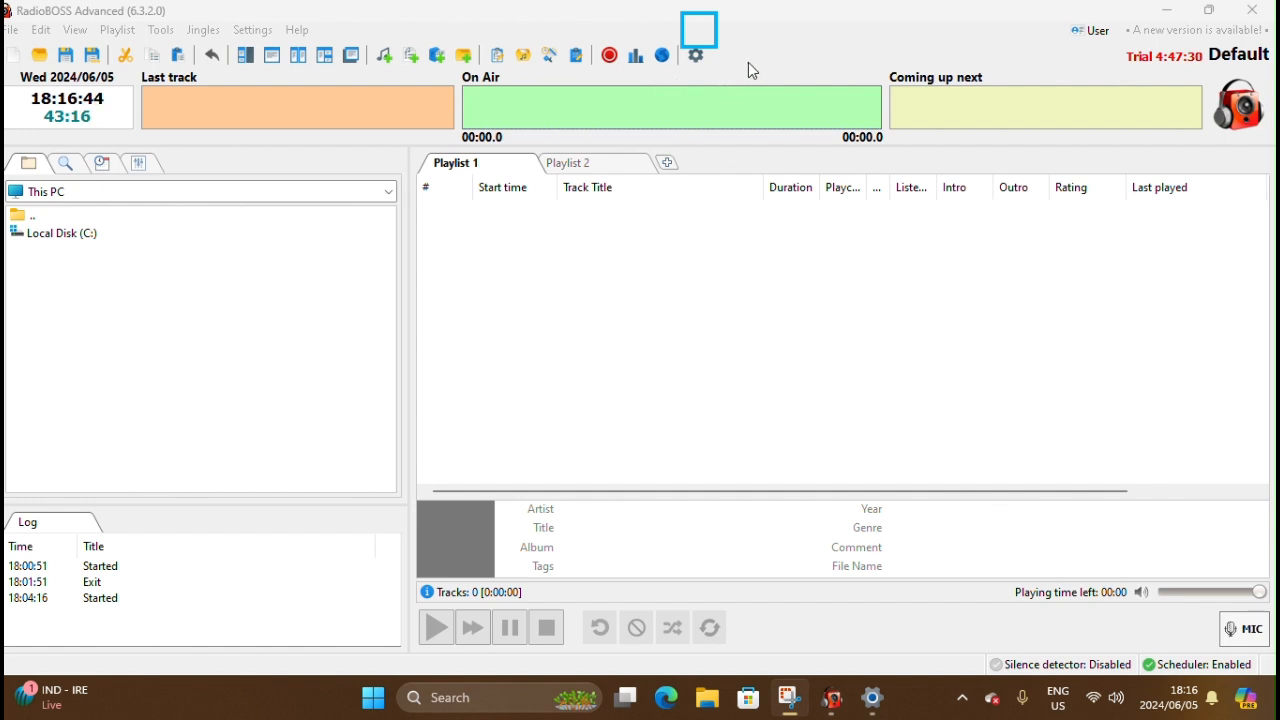
left_click(804, 42)
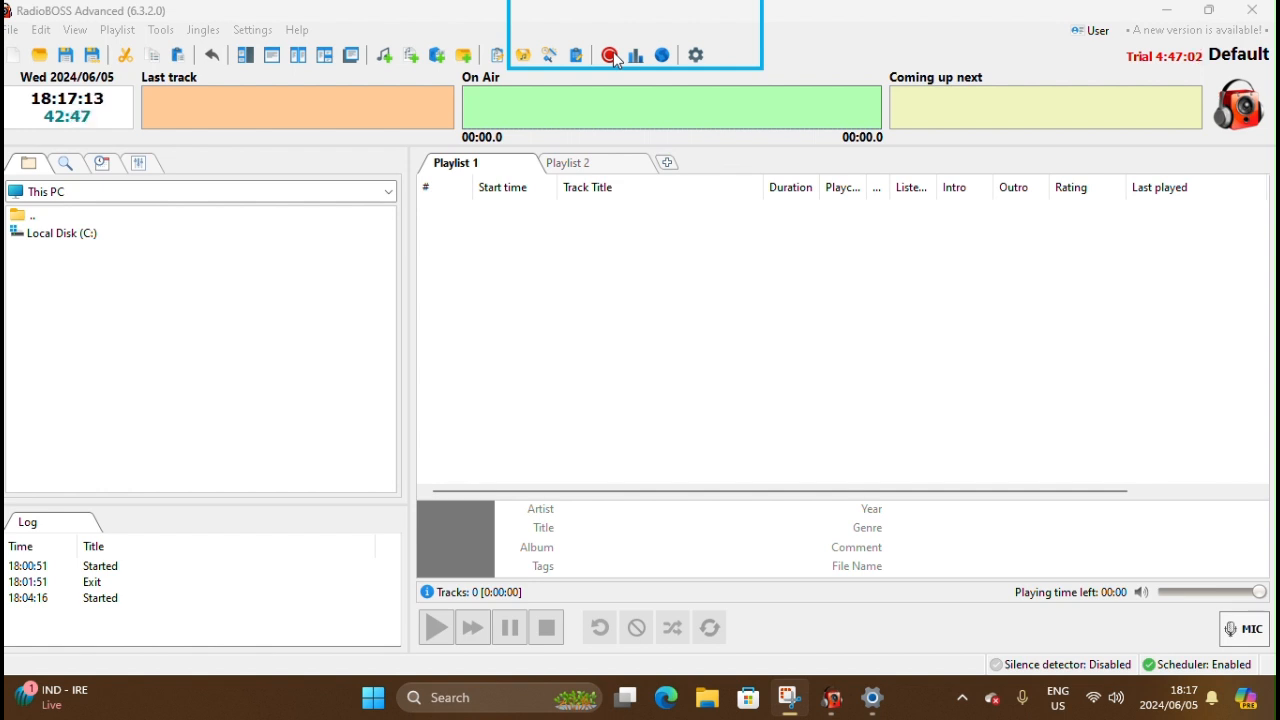
left_click(848, 33)
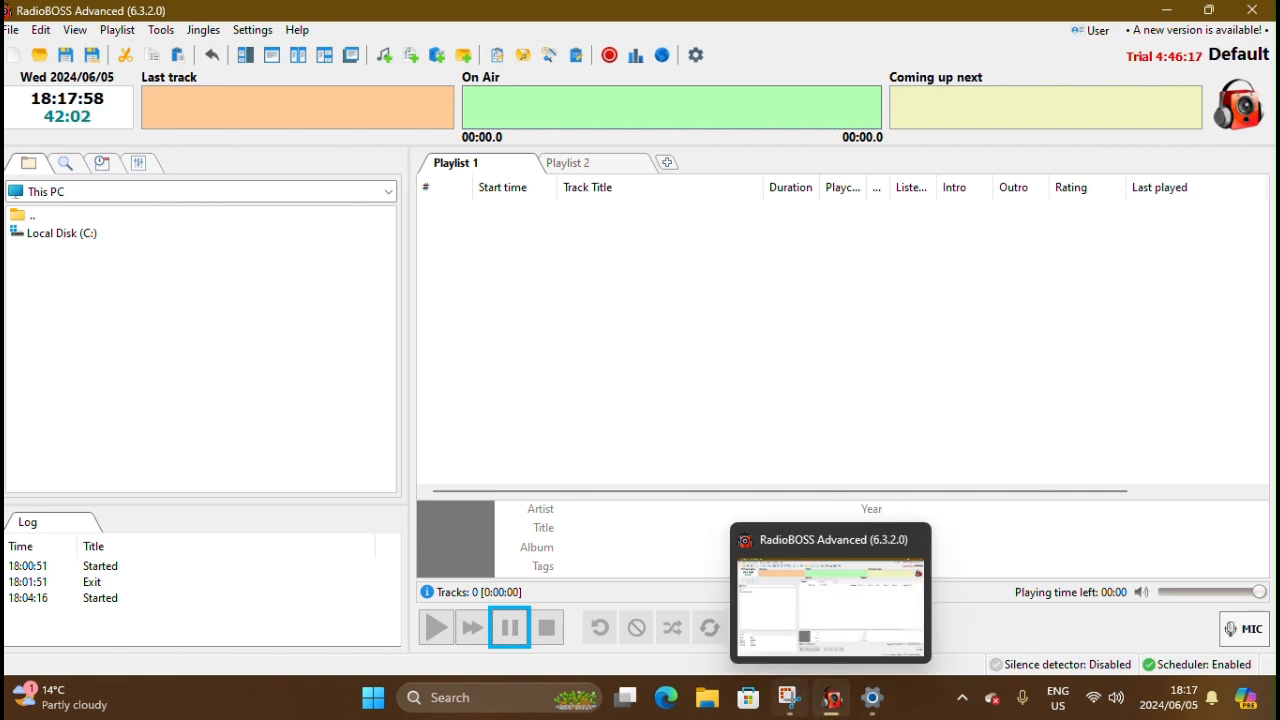
Minimize the RadioBOSS window to show the desktop
mouse_move(792, 698)
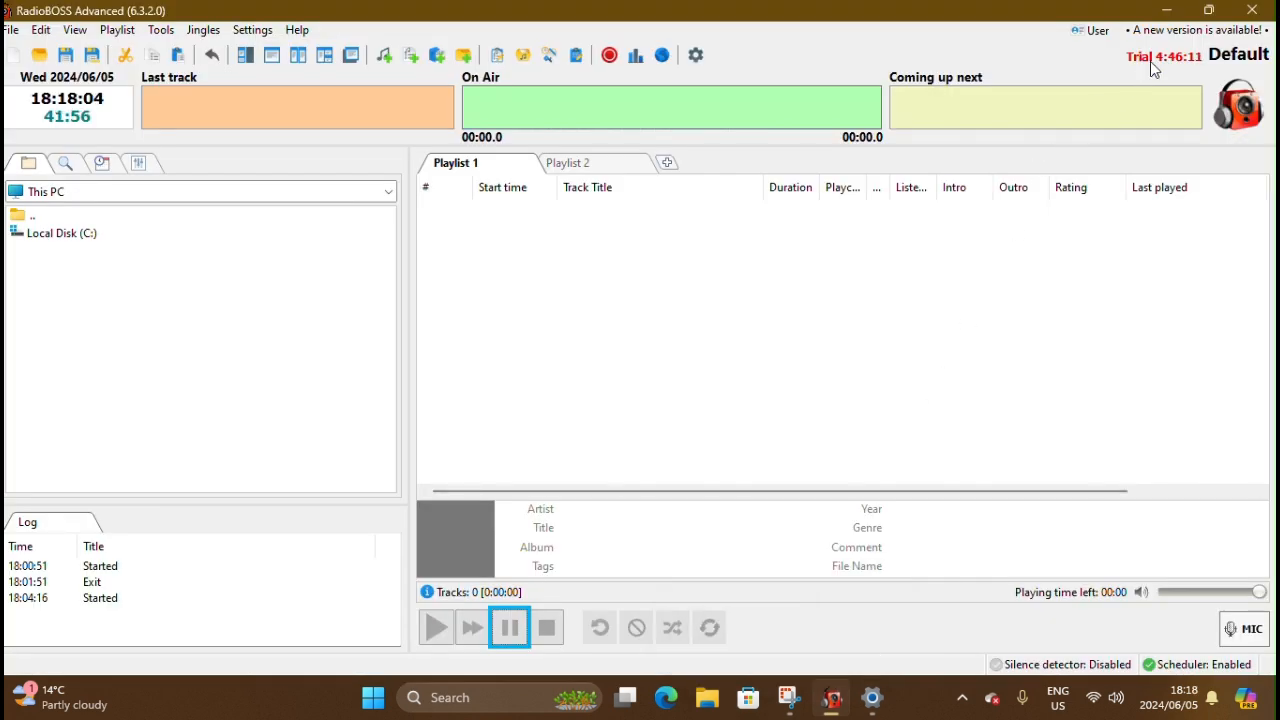
left_click(1167, 10)
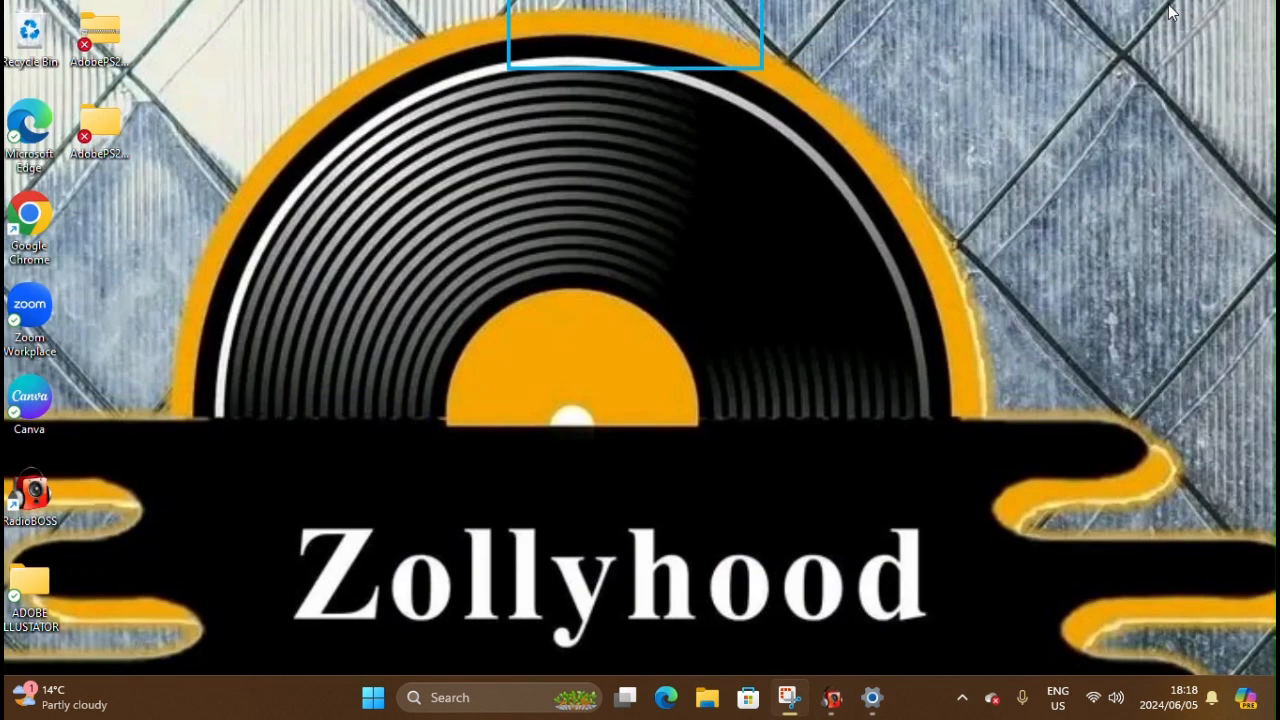